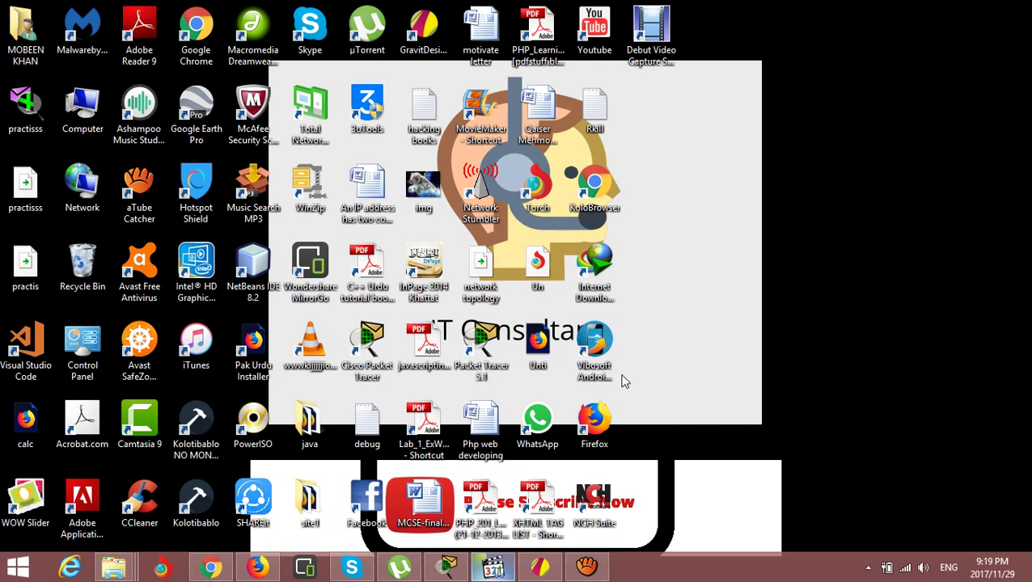
- Switch to Cisco Packet Tracer and enter privileged EXEC mode in Switch0's command line with en
left_click(451, 569)
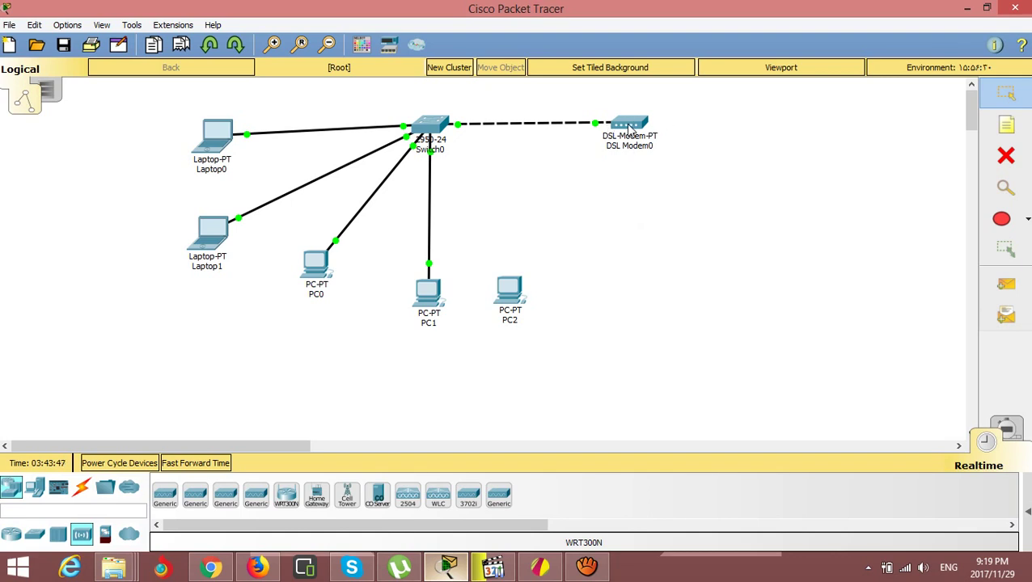
mouse_move(630, 128)
mouse_move(426, 132)
left_click(426, 130)
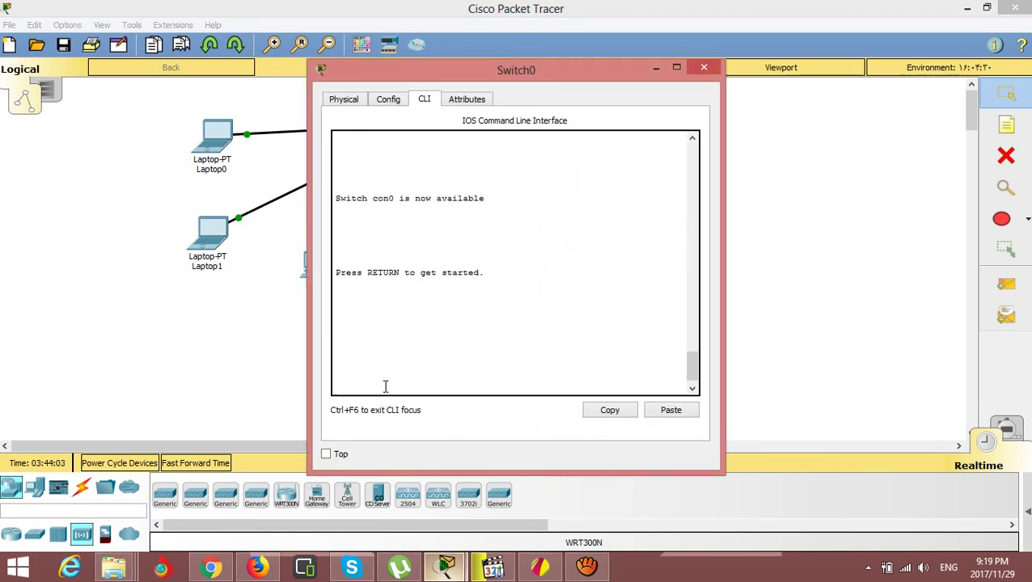
key("Return")
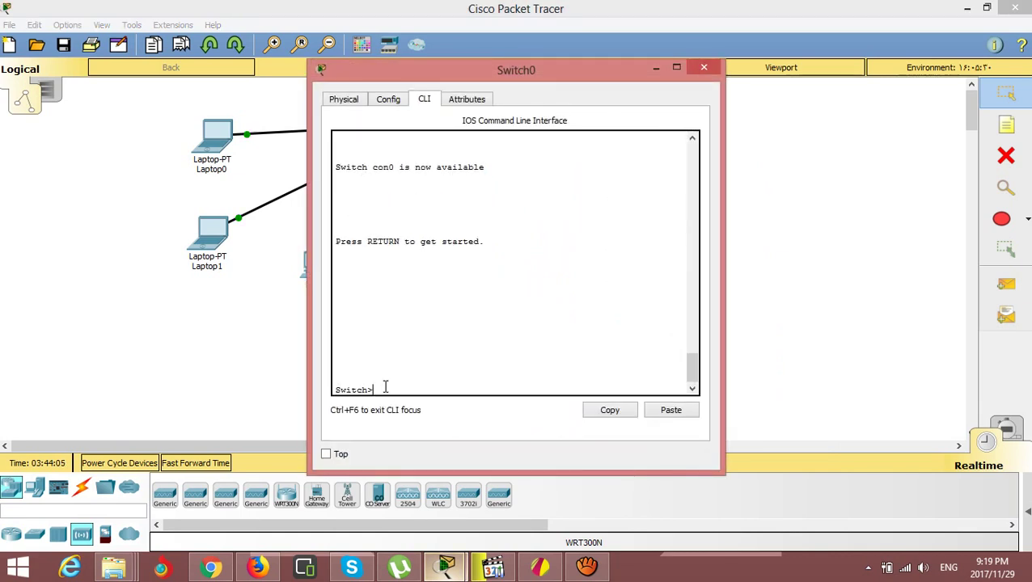
type("en")
key("Return")
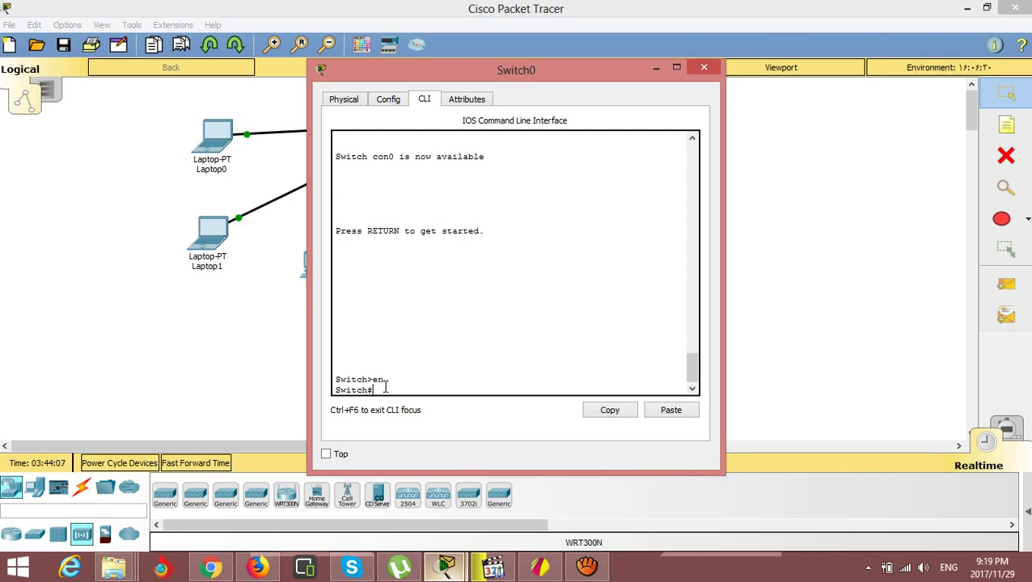
- Show Switch0's running configuration in an enlarged window and review it to the end, including the FastEthernet VLAN and port-security settings
type("show RUN")
key("Return")
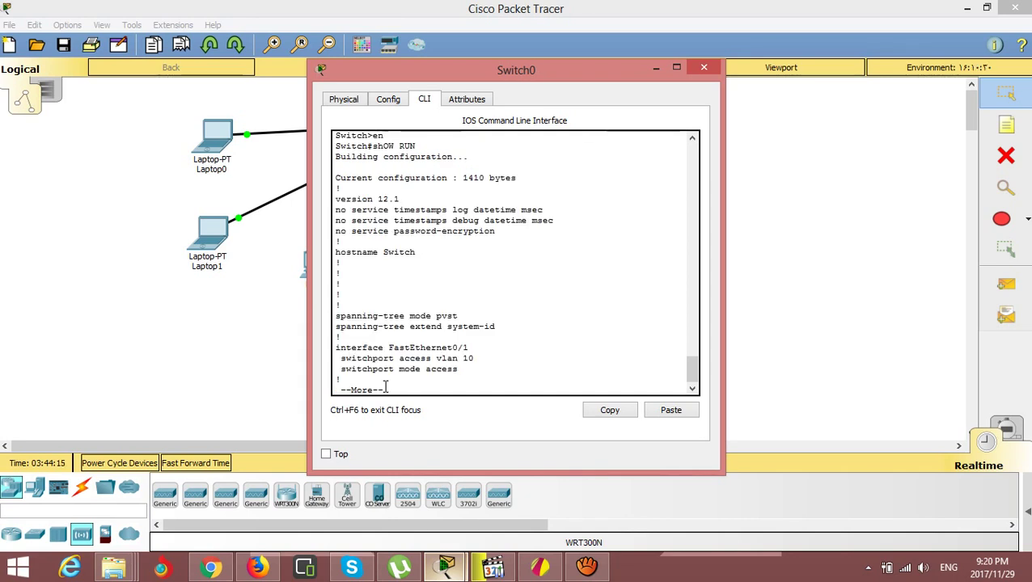
key("space")
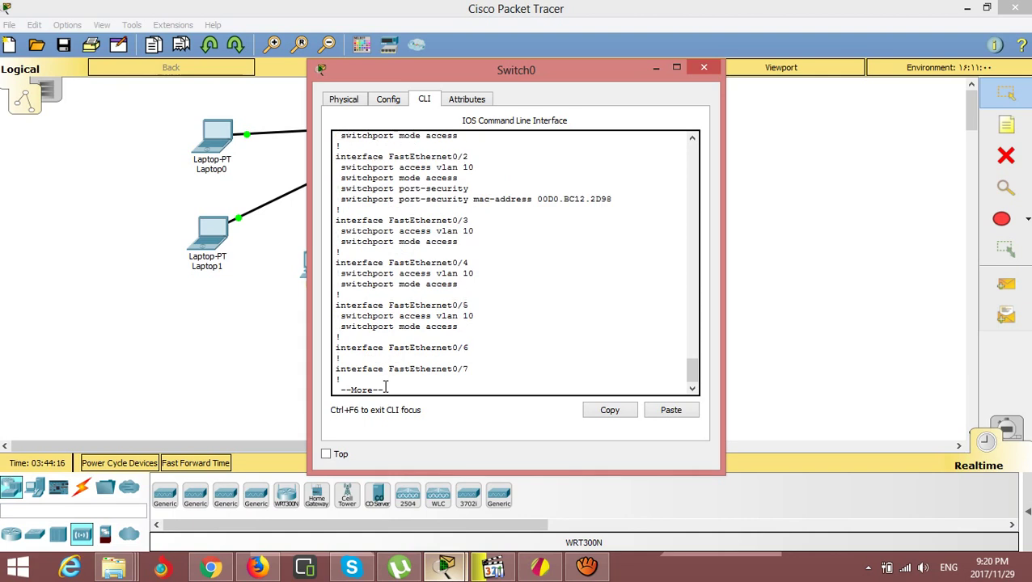
left_click(676, 69)
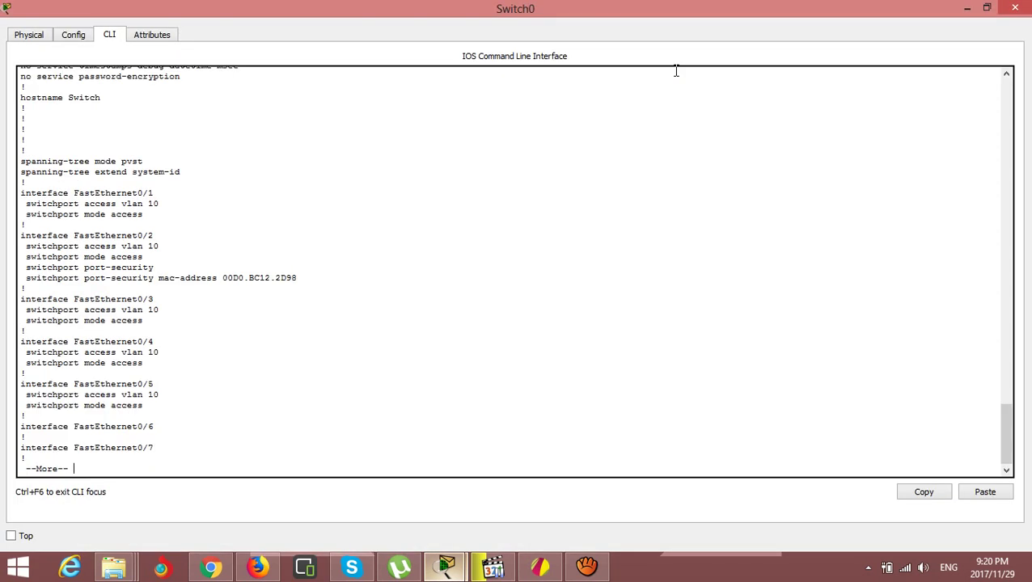
mouse_move(1010, 425)
left_mouse_down()
mouse_move(1021, 364)
mouse_move(1025, 415)
left_mouse_up()
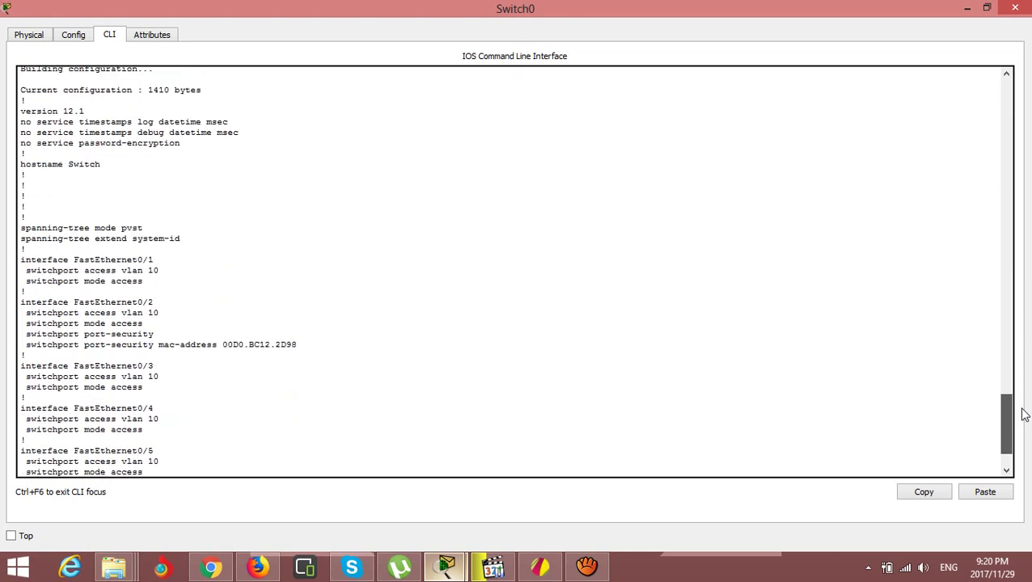
left_click_drag(1025, 415, 1019, 433)
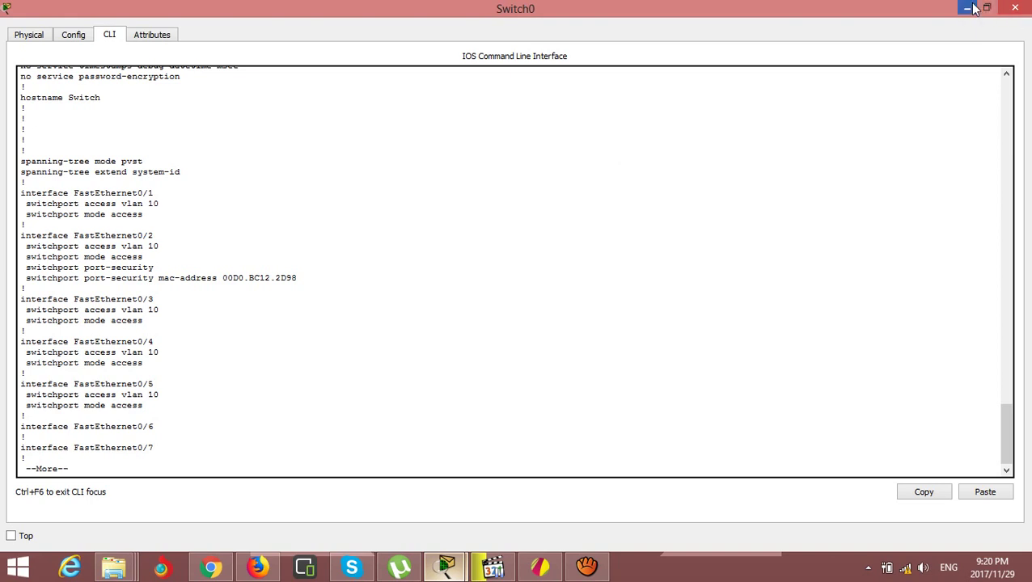
key("space")
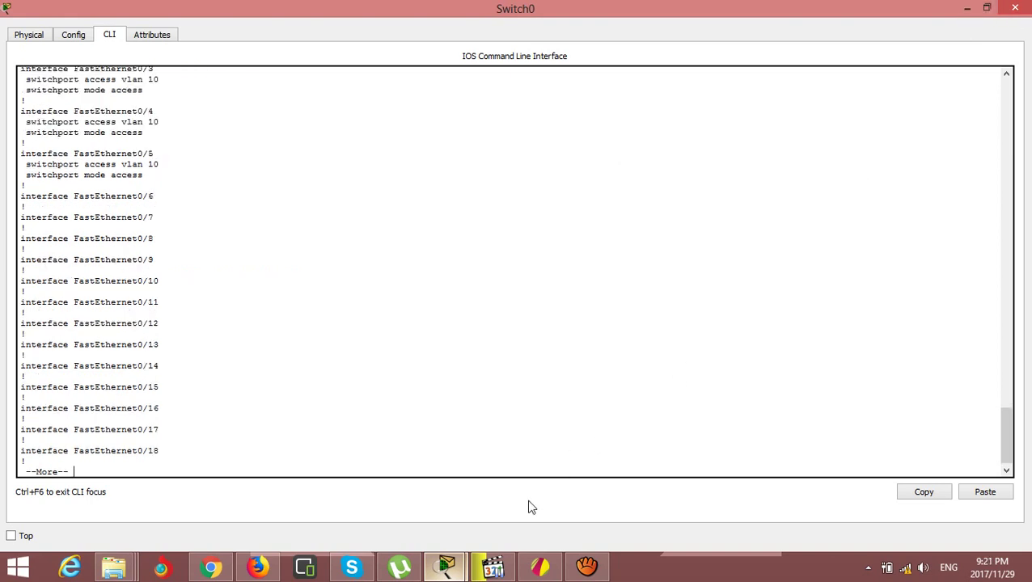
key("space")
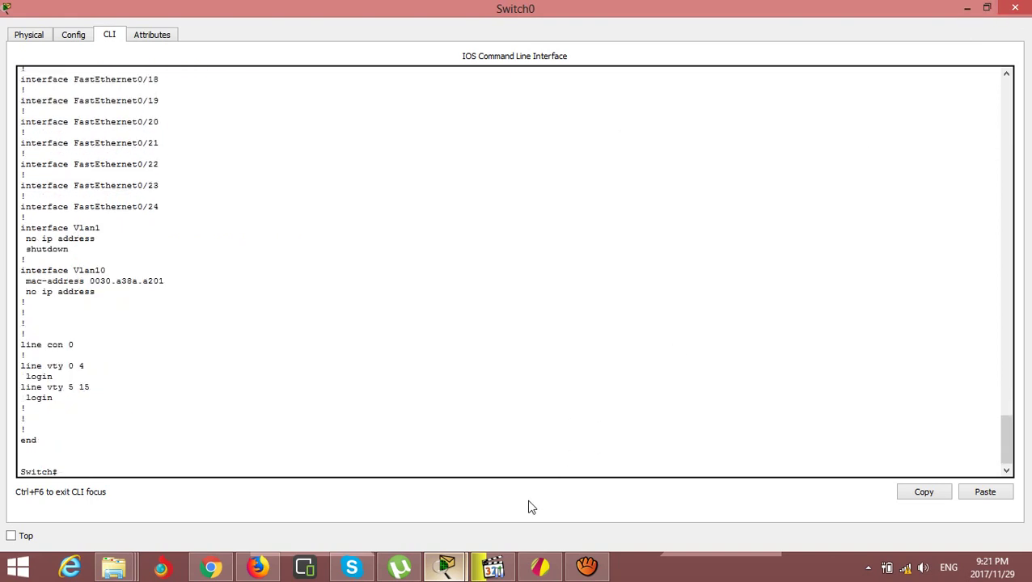
- Enter global configuration mode on Switch0 with configure terminal
type("CON")
key("BackSpace")
key("BackSpace")
key("BackSpace")
key("BackSpace")
key("BackSpace")
key("Return")
type("CONFIG")
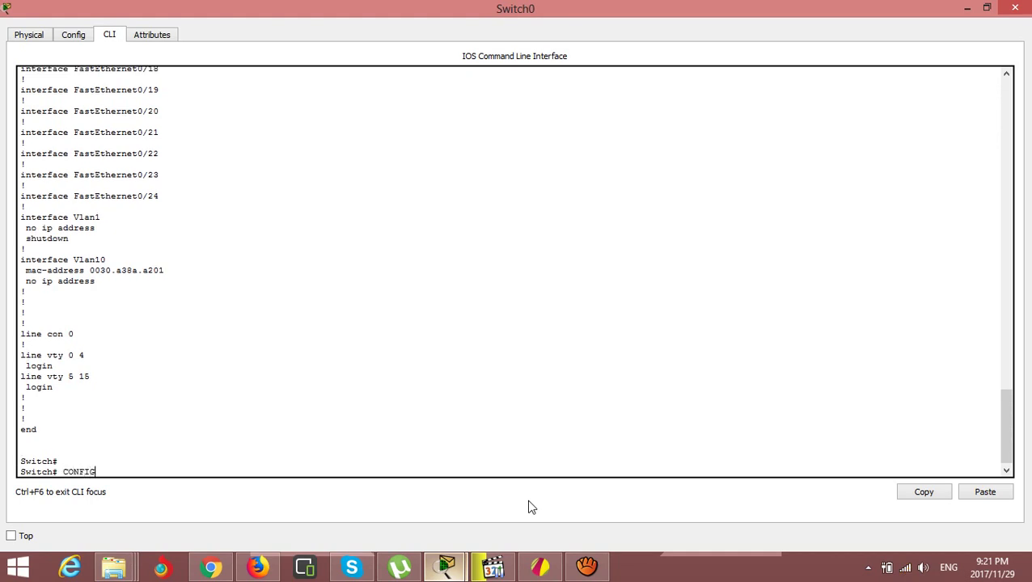
type("T")
key("Tab")
key("BackSpace")
key("BackSpace")
key("BackSpace")
type("IG")
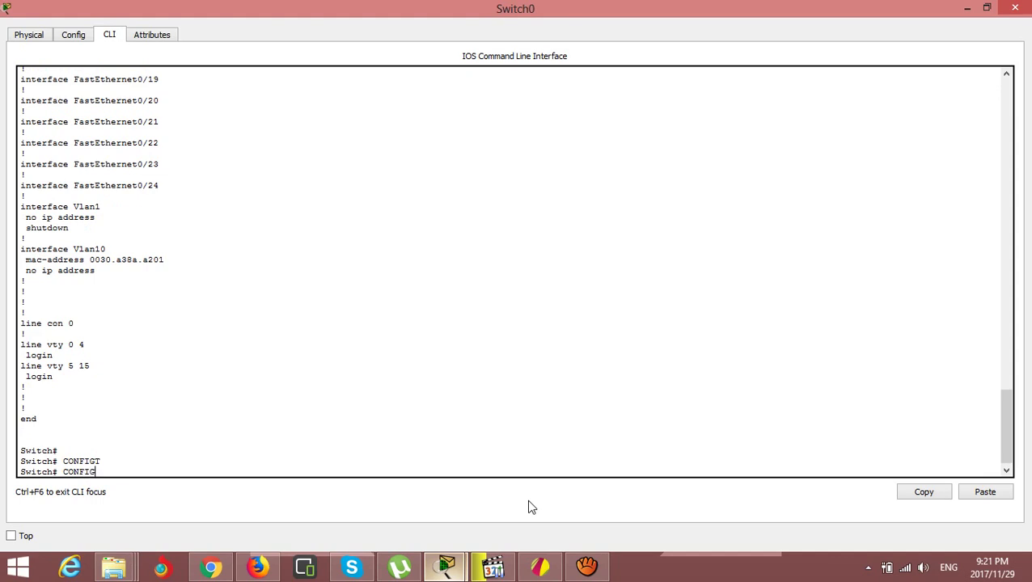
key("Tab")
type("T")
key("Tab")
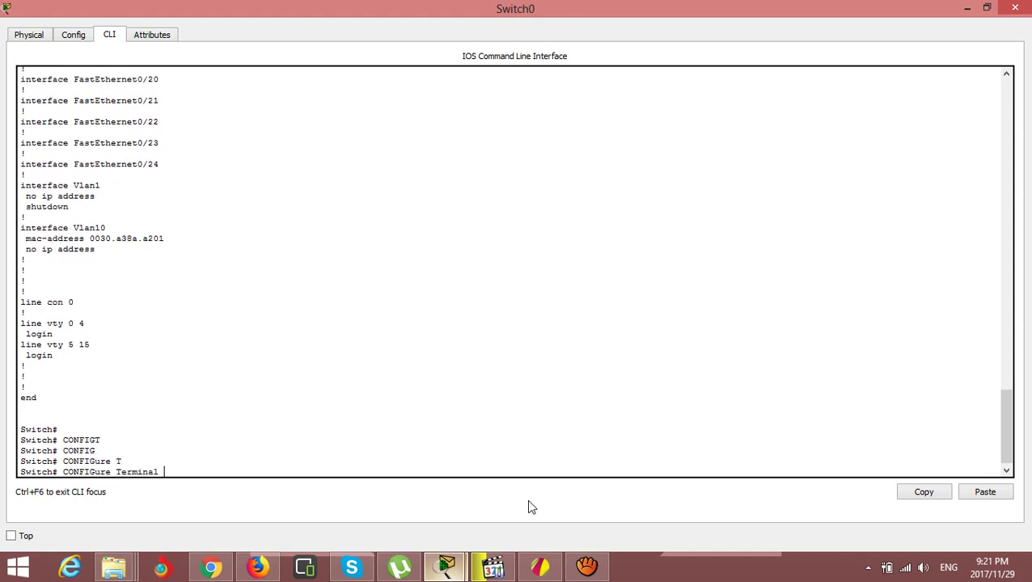
key("Return")
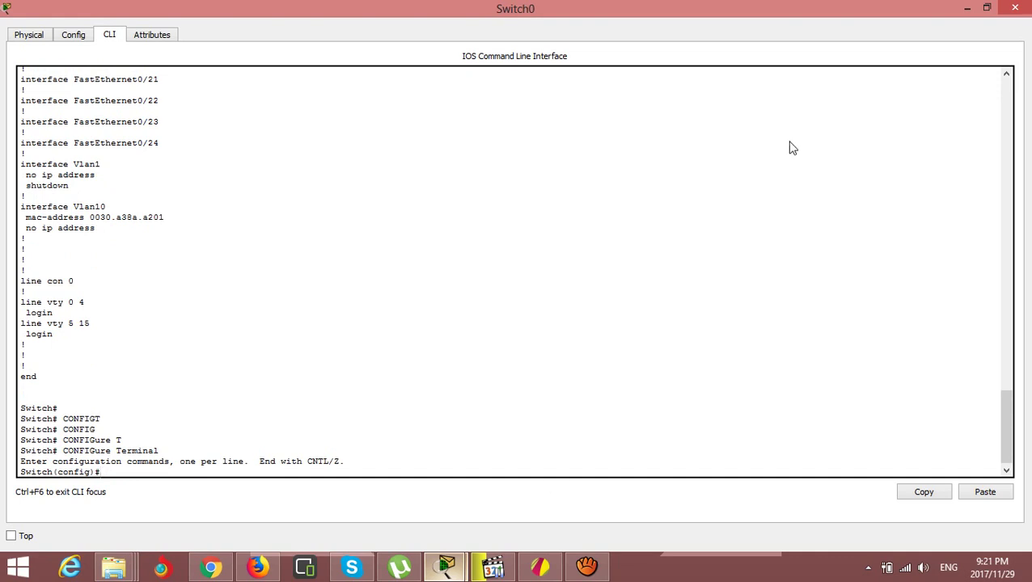
- Minimize the Switch0 window and examine the IP and MAC addresses of the laptops and PCs in the topology
left_click(967, 9)
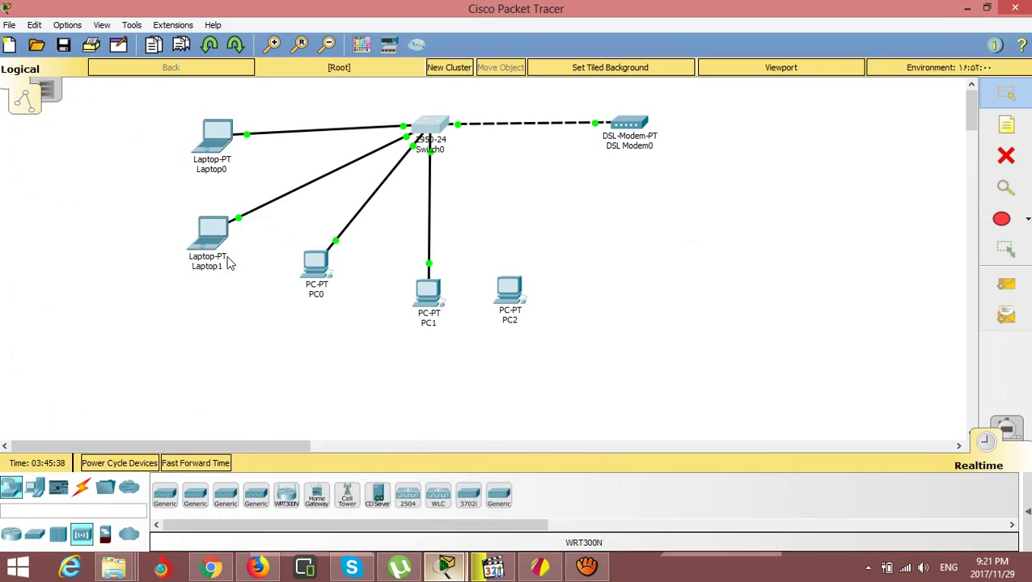
mouse_move(208, 250)
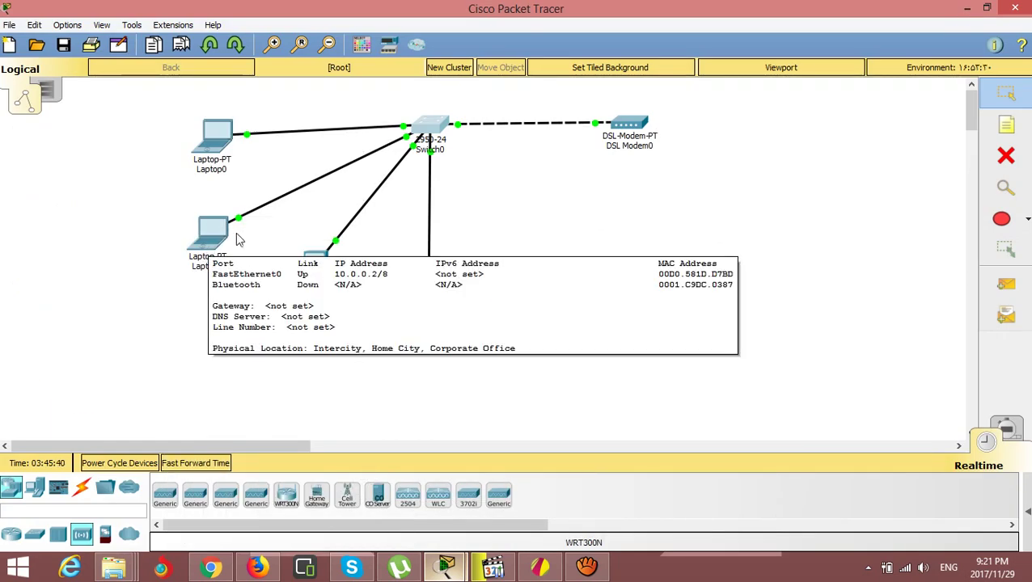
mouse_move(240, 227)
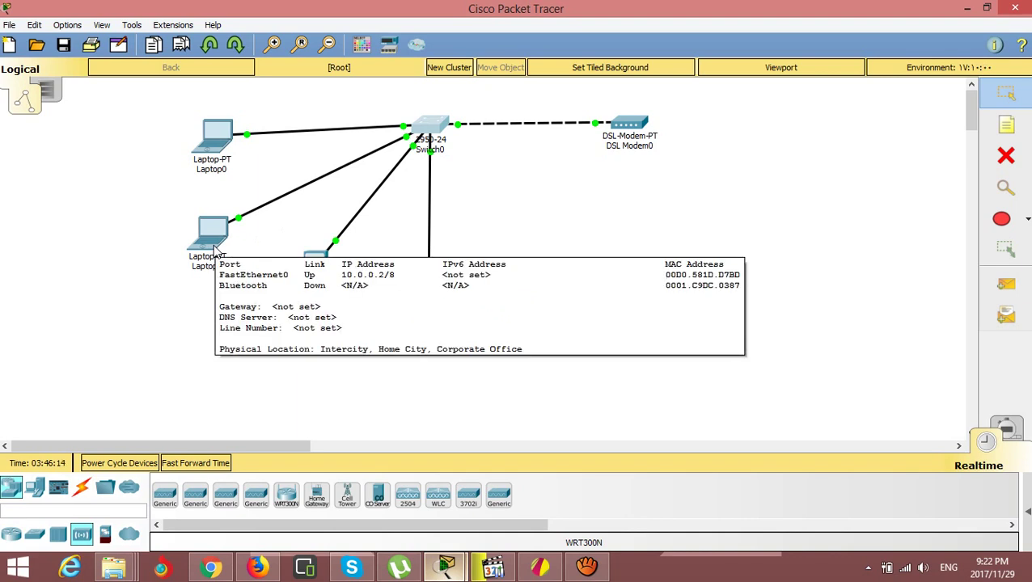
mouse_move(424, 130)
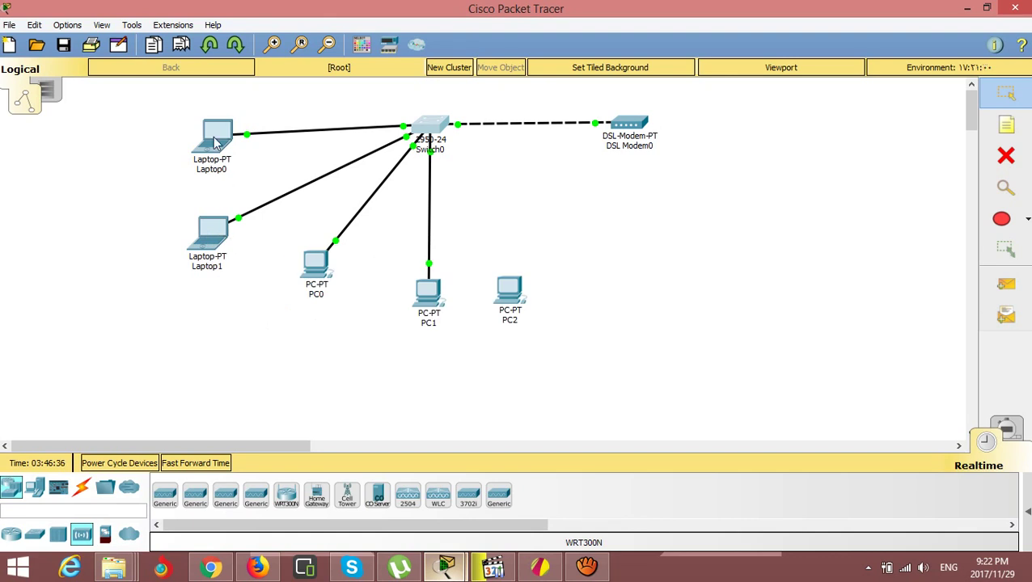
mouse_move(216, 144)
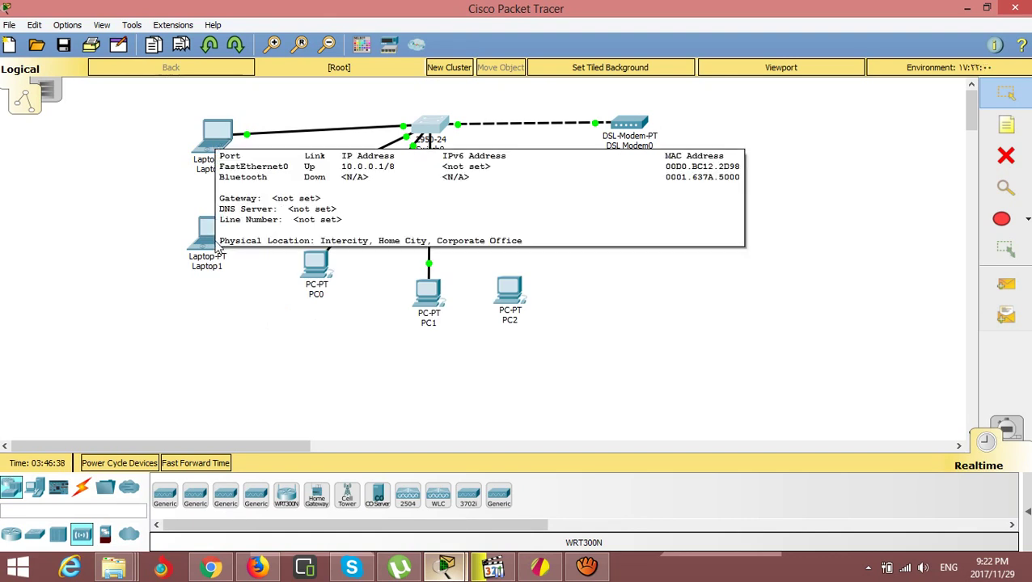
mouse_move(217, 247)
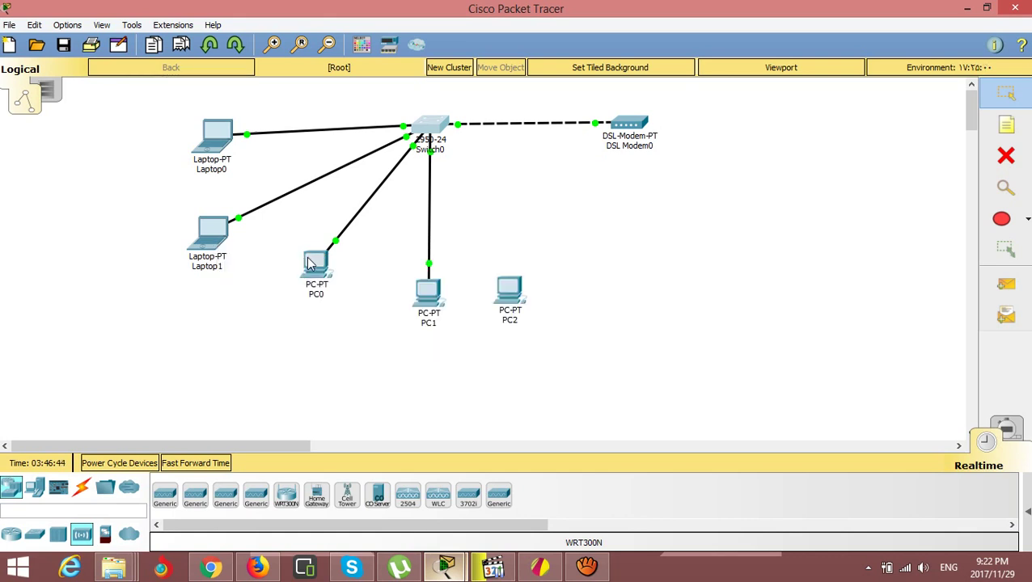
mouse_move(310, 263)
mouse_move(420, 296)
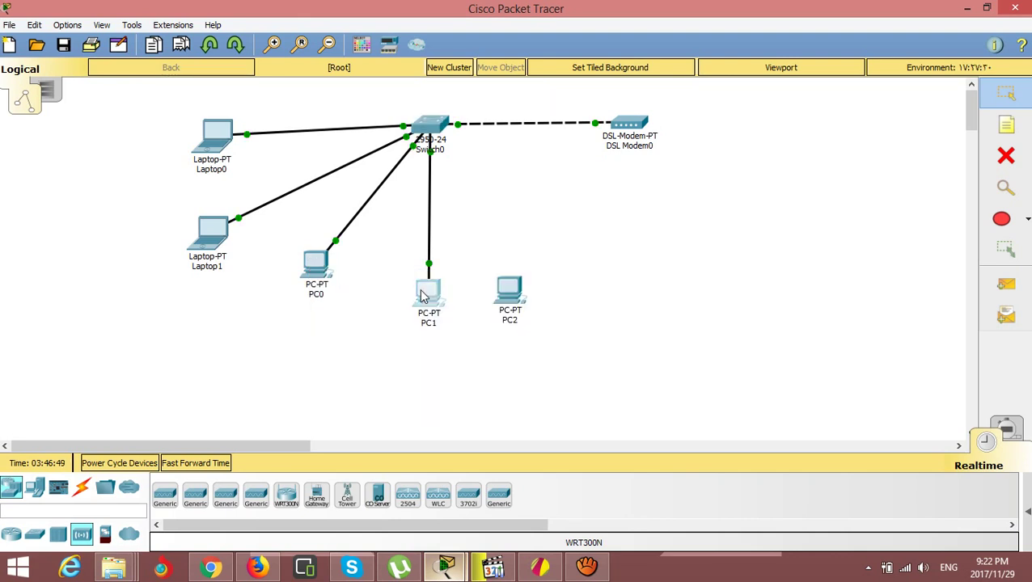
- Open PC1's command prompt, move its window aside to keep the laptops visible, and ping 10.0.0.2
left_click(421, 296)
left_click(642, 176)
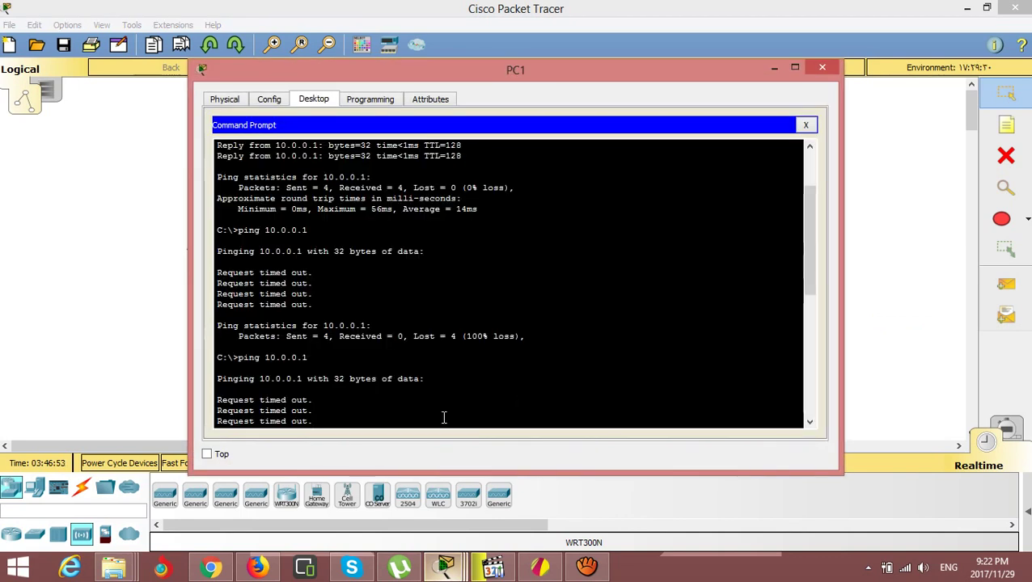
key("Return")
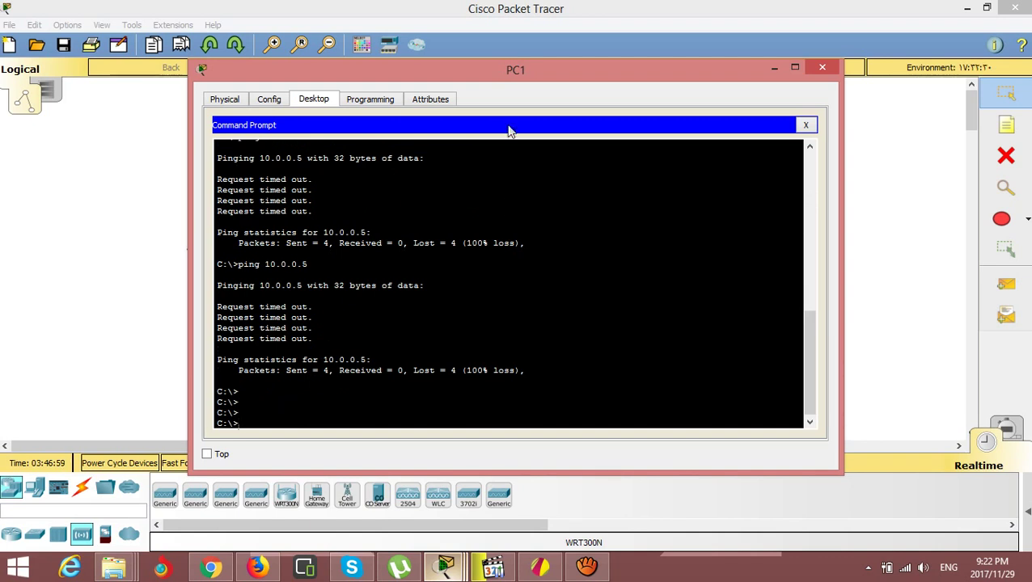
left_click_drag(485, 66, 701, 1)
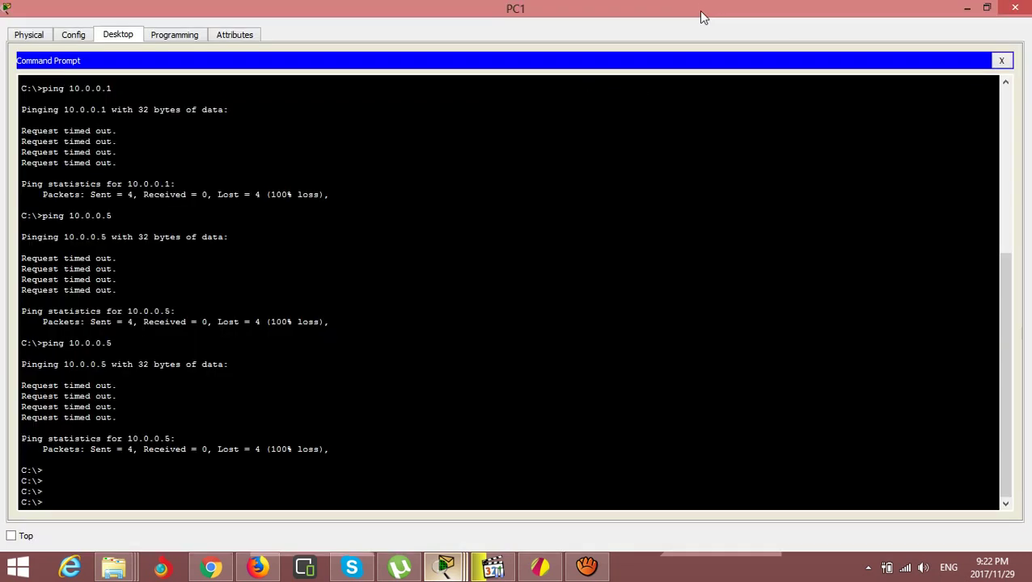
left_click(987, 8)
left_click_drag(664, 79, 868, 73)
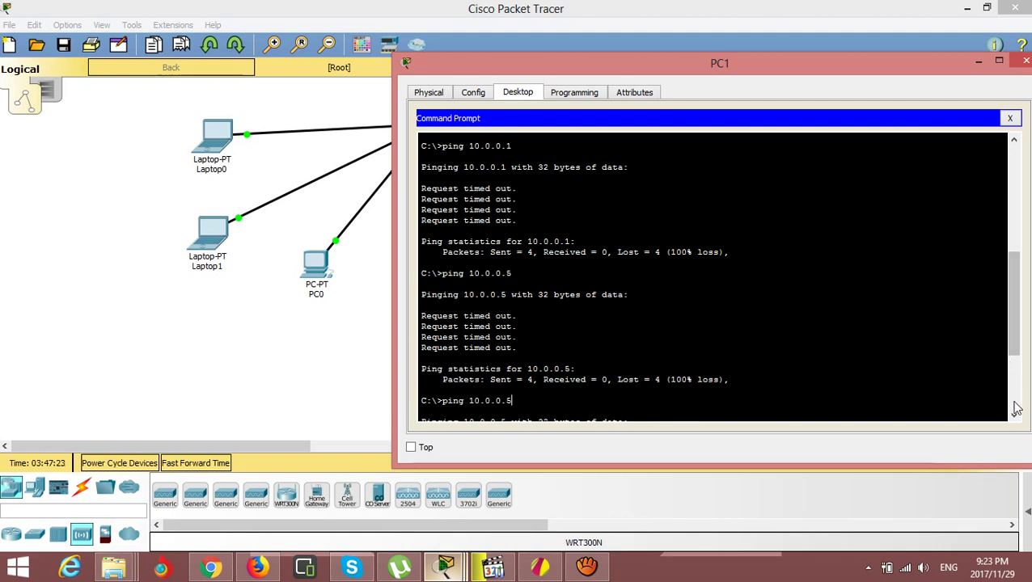
scroll(1017, 408, "down", 5)
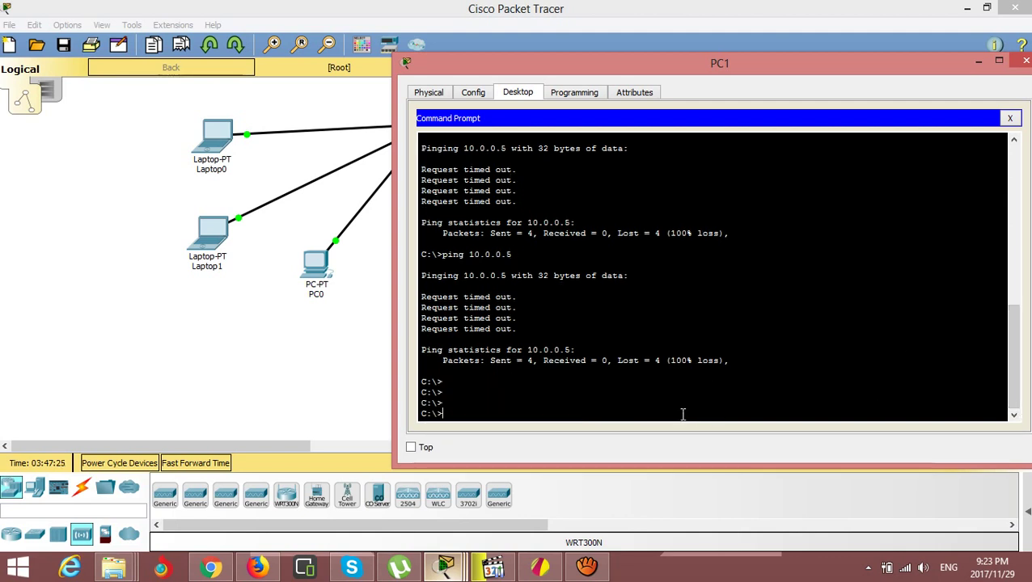
type("ping 10.0.0.2")
key("Return")
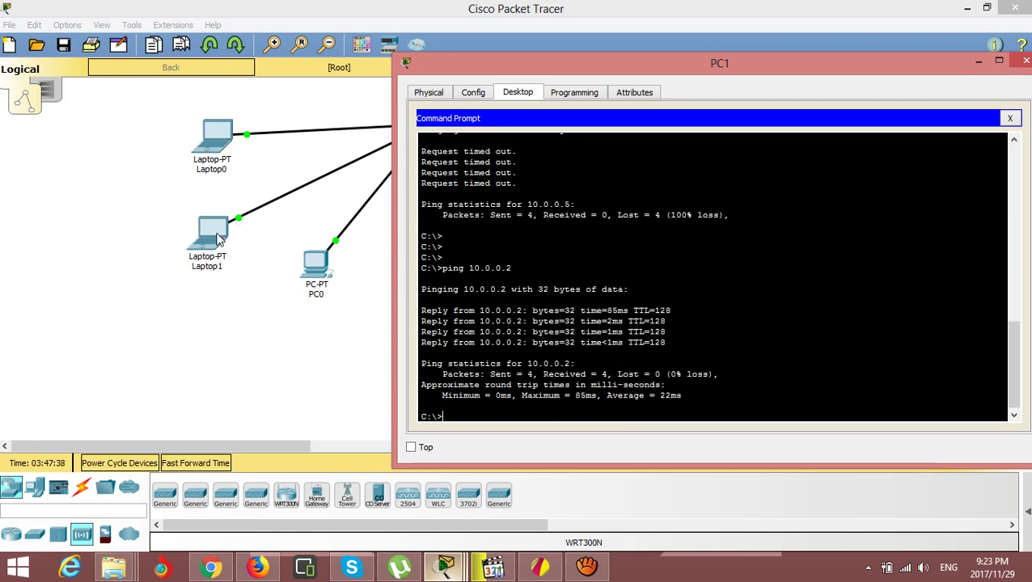
- Check the FastEthernet0 IP and MAC address settings of Laptop1, and close its window
left_click(216, 234)
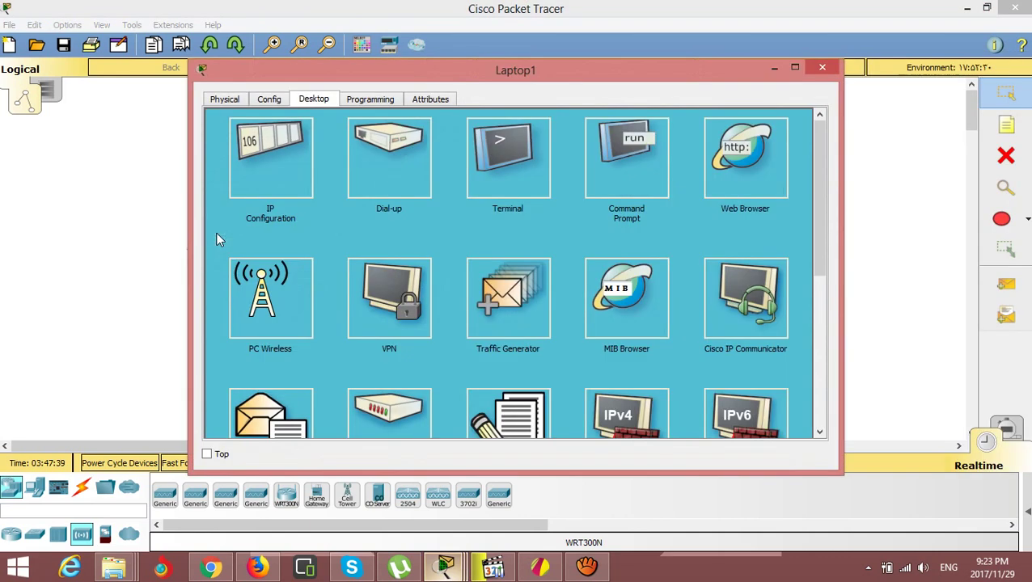
left_click(279, 104)
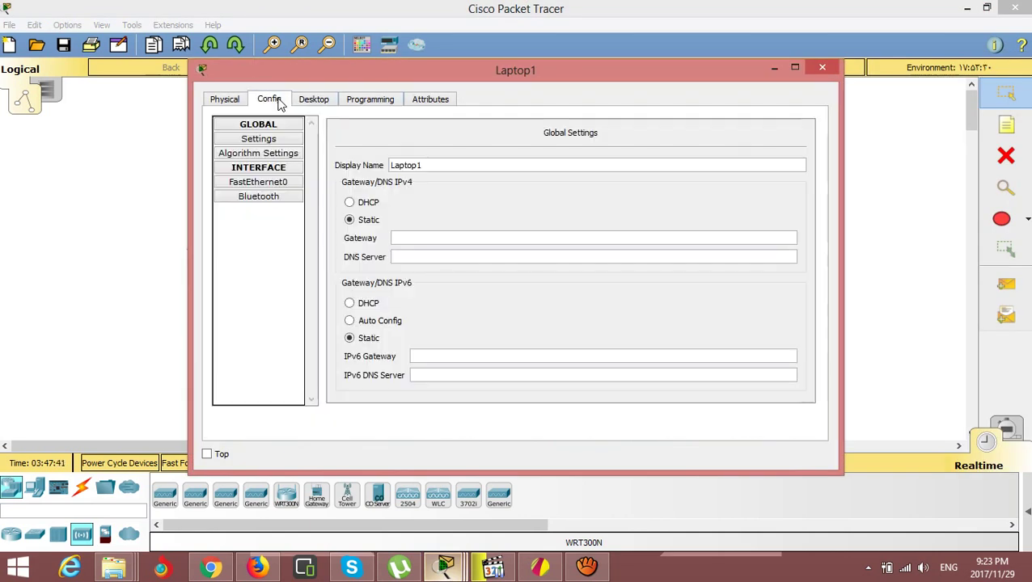
left_click(265, 182)
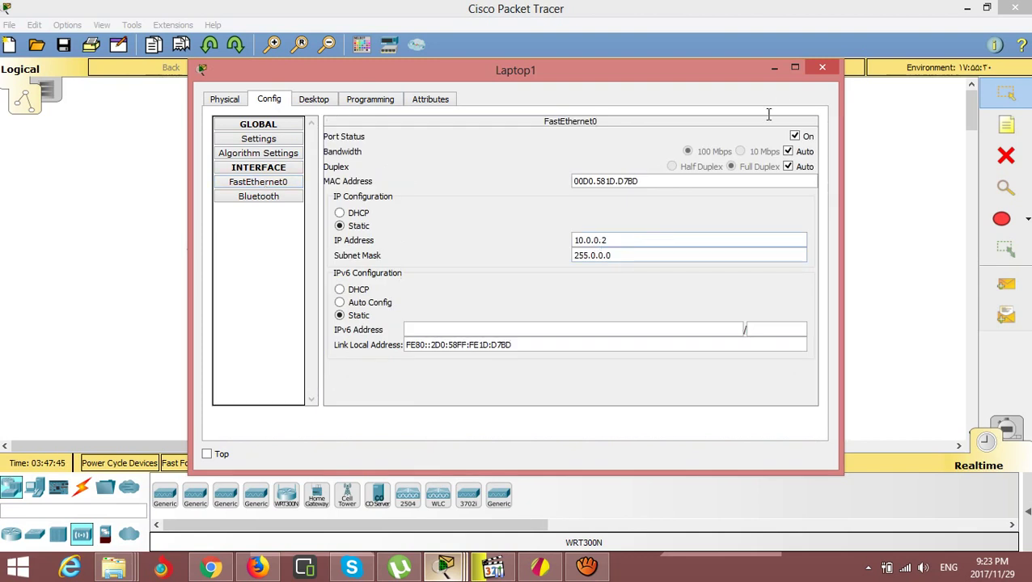
left_click(825, 72)
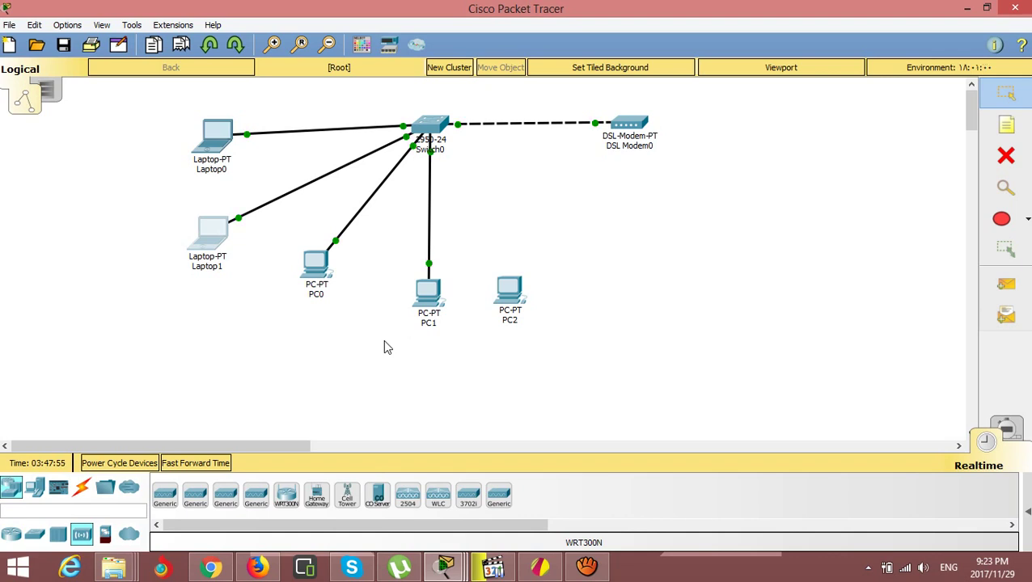
- Open PC0's command prompt, ping 10.0.0.2, and close the PC0 window
left_click(312, 269)
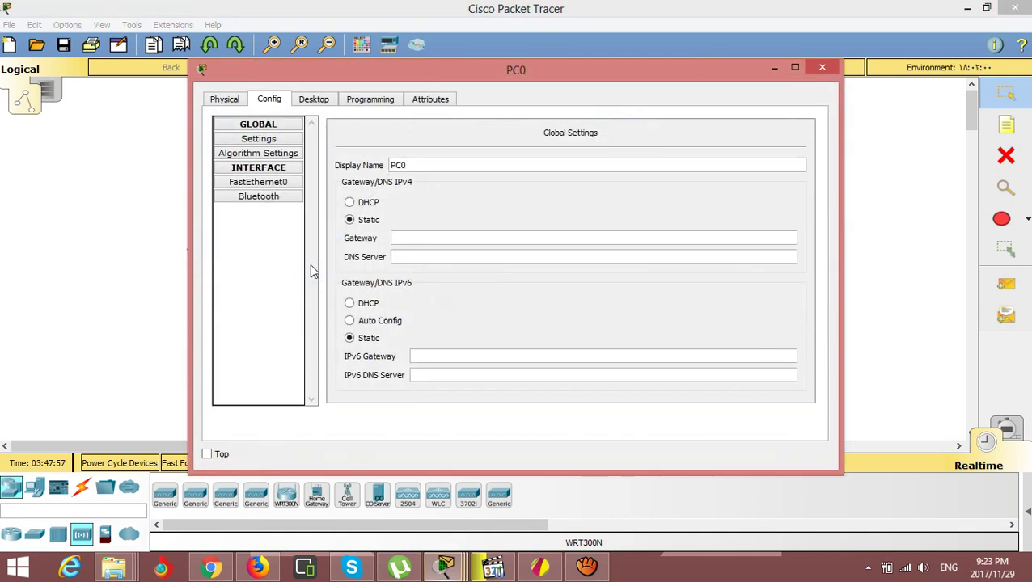
left_click(368, 104)
left_click(308, 102)
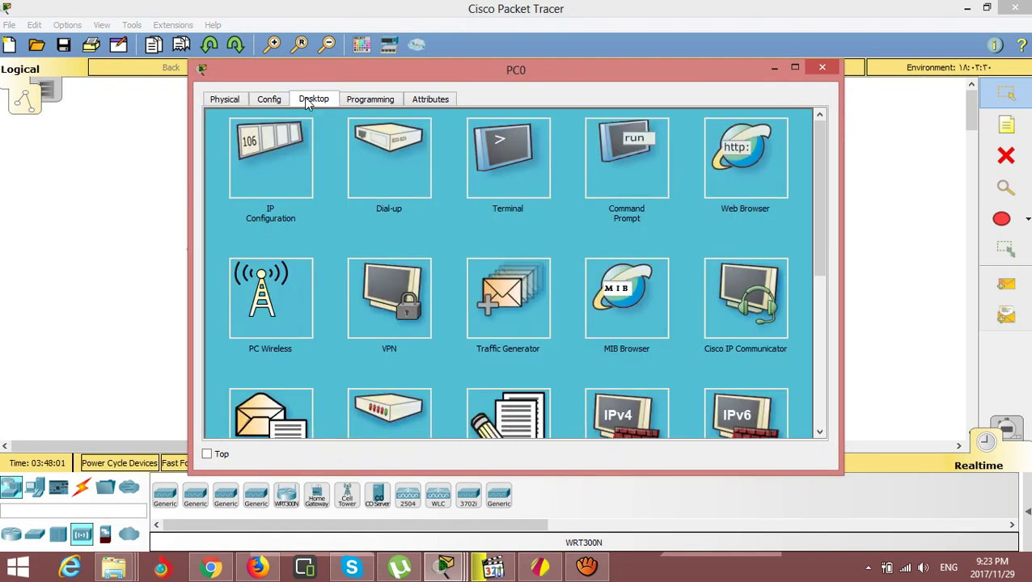
left_click(647, 168)
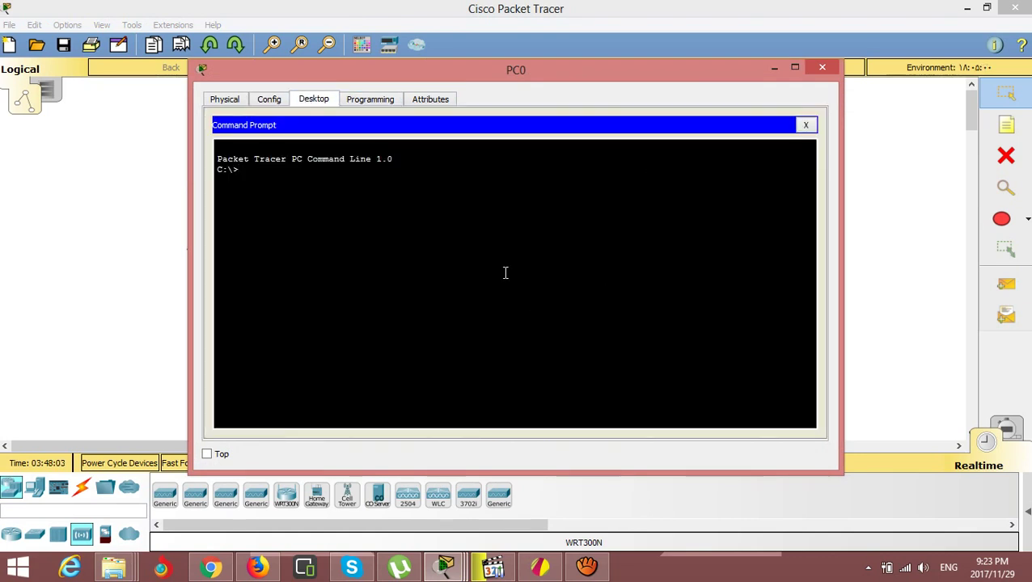
type("ping 10.0.0.2")
key("Return")
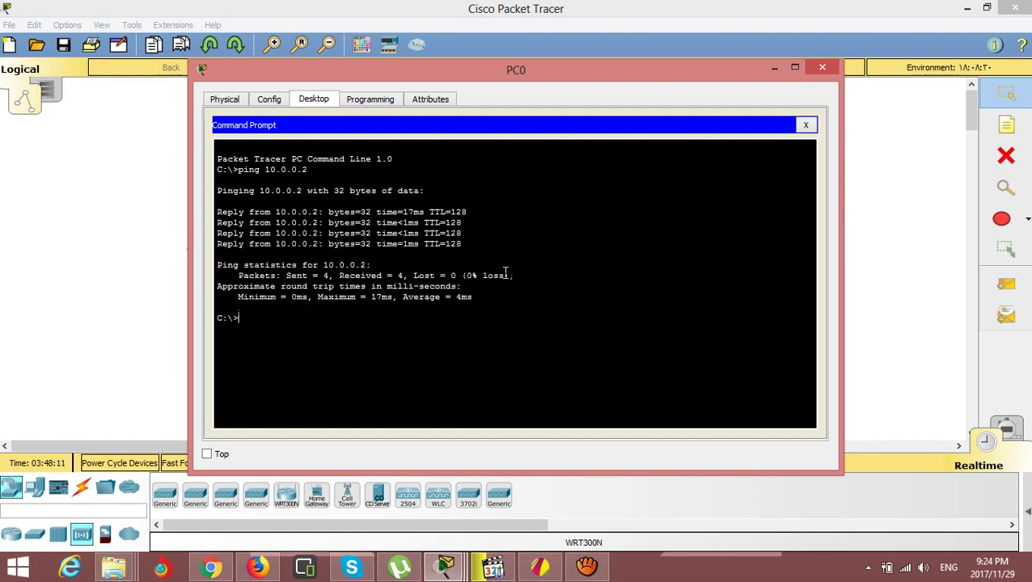
left_click(805, 125)
left_click(823, 68)
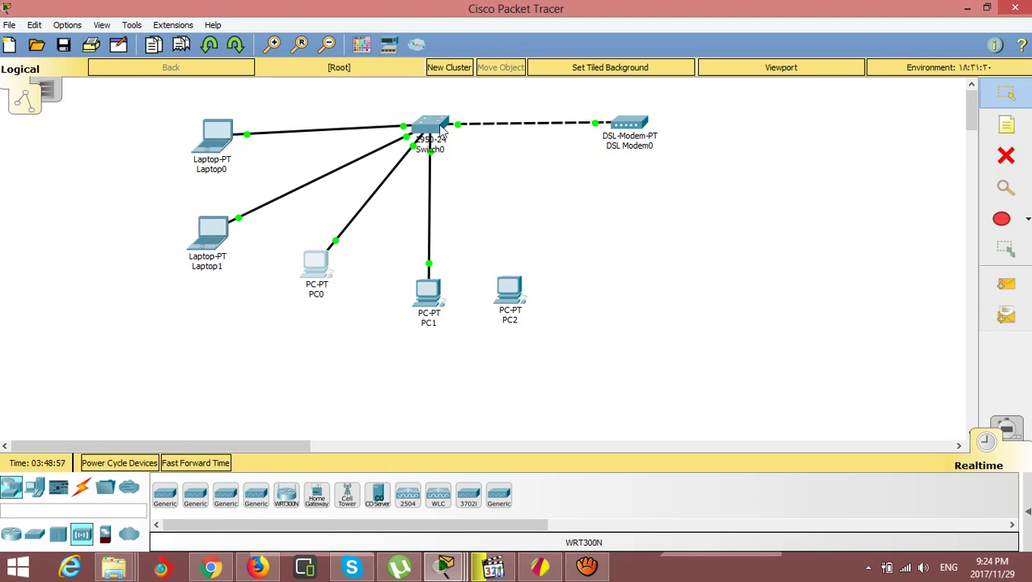
- Examine Switch0's port and VLAN summary in the topology, and bring its command line back up
mouse_move(441, 136)
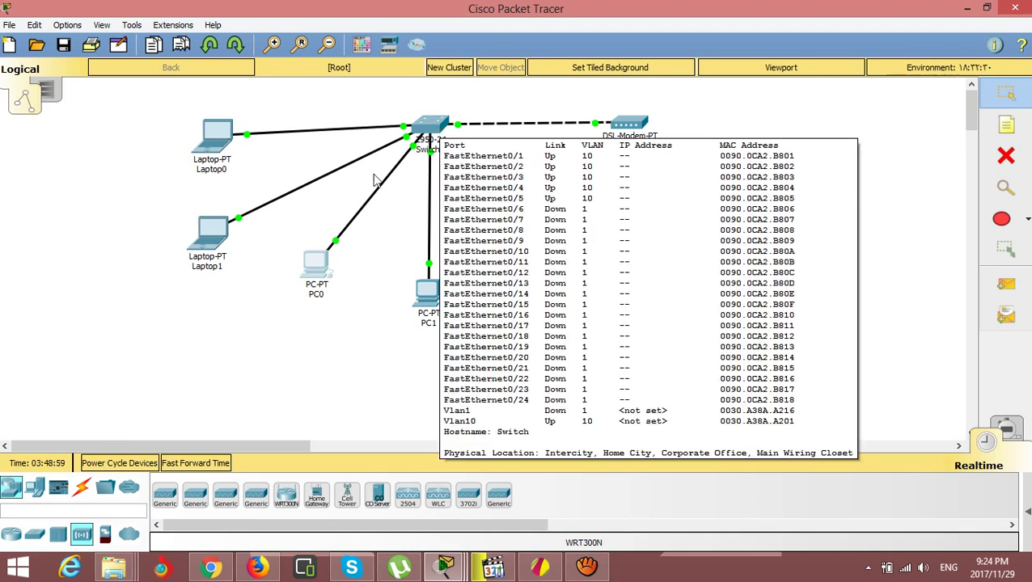
left_click(437, 129)
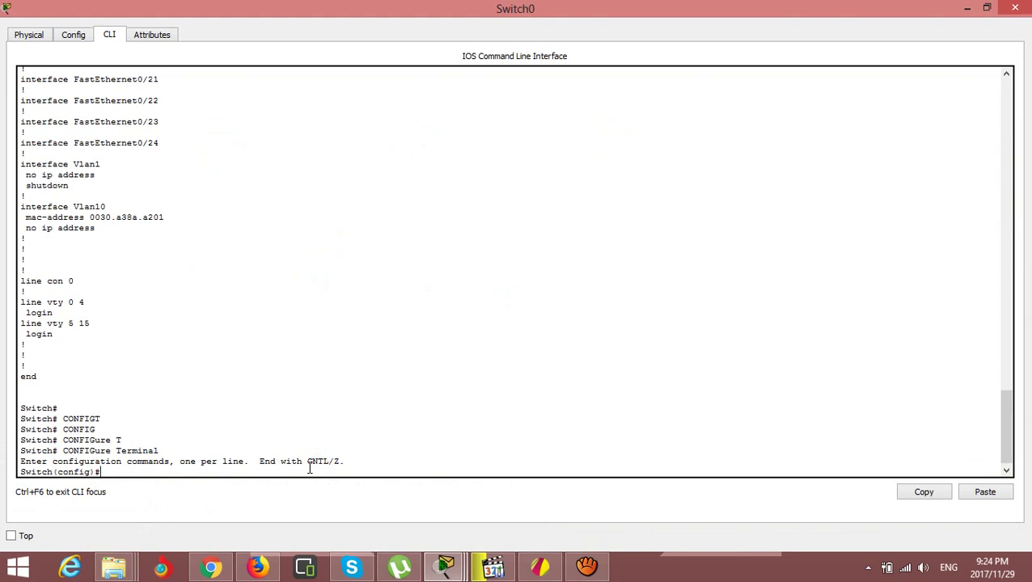
left_click(962, 15)
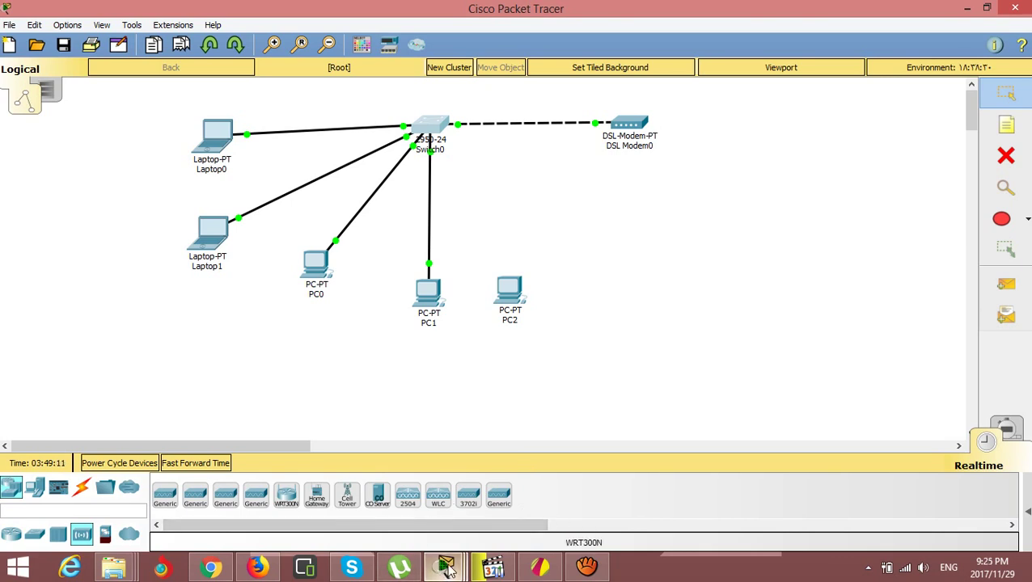
mouse_move(447, 568)
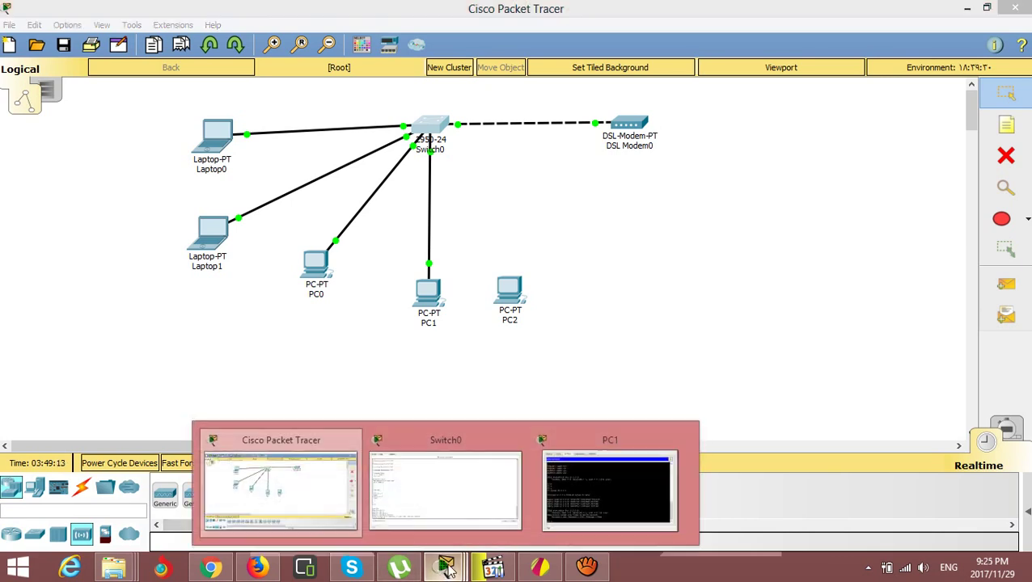
left_click(405, 432)
left_click(409, 498)
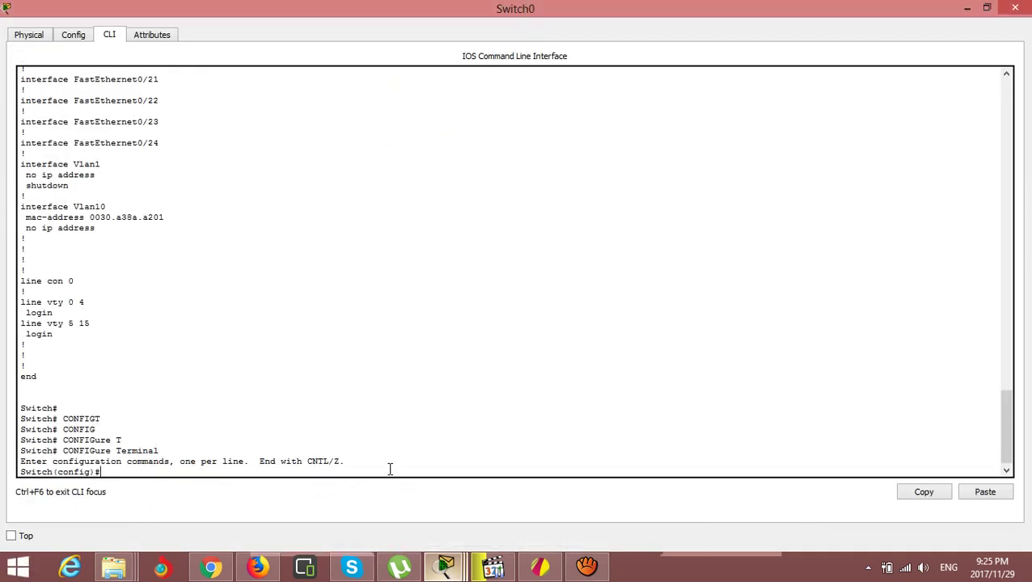
- Enter interface configuration mode for fastEthernet 0/3 on Switch0
type("ing")
type("t")
key("Tab")
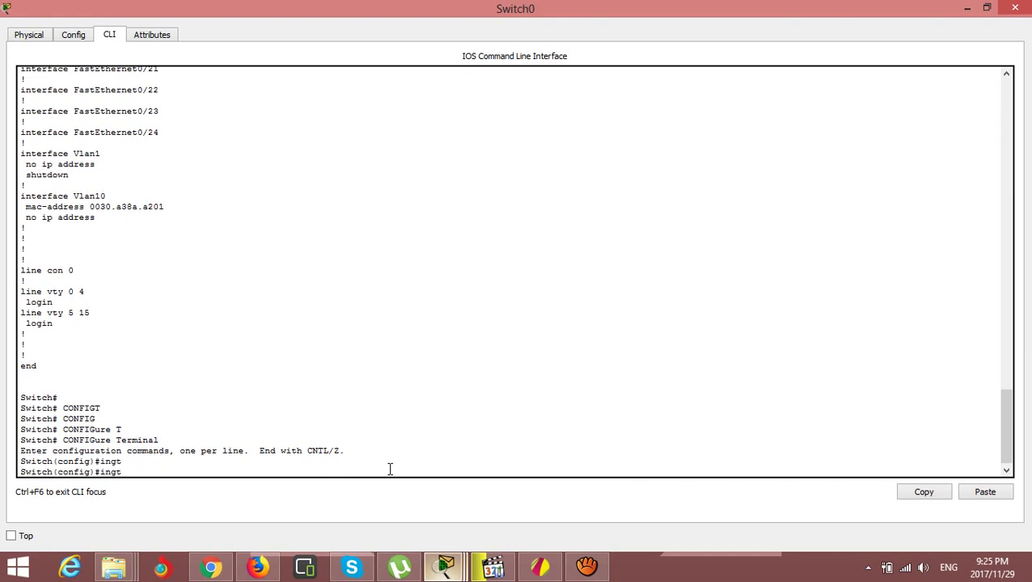
key("BackSpace")
type("t")
key("Tab")
type("f")
key("Tab")
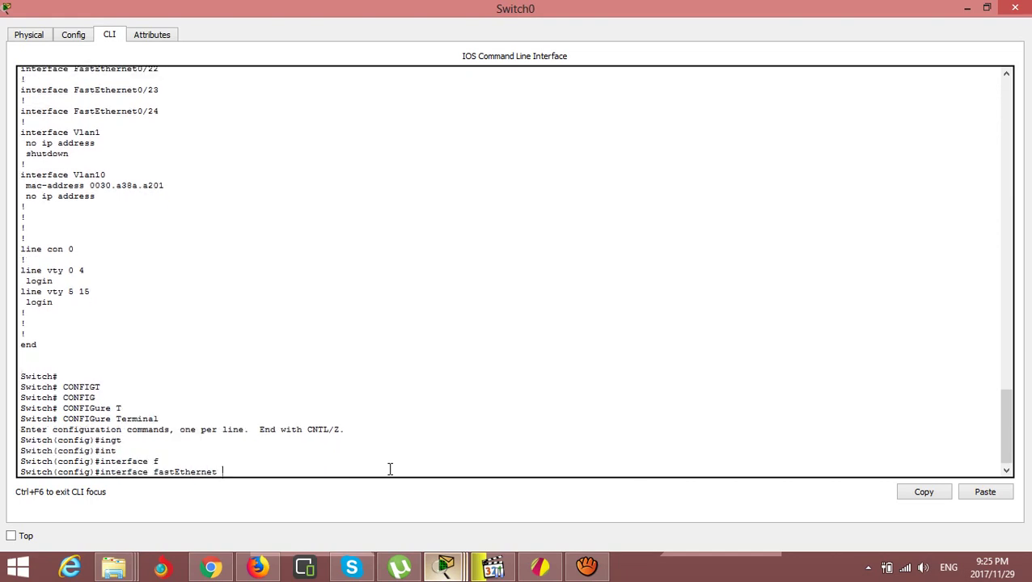
type("f")
key("BackSpace")
type("0/3")
key("Return")
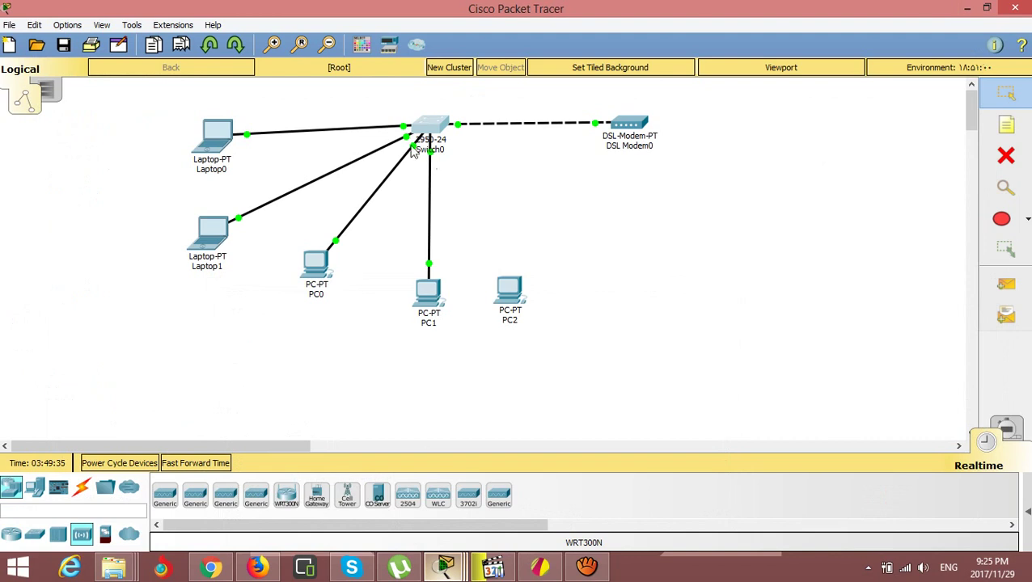
- Check which switch port Laptop1's link uses in the topology, and return to Switch0's command line
mouse_move(409, 143)
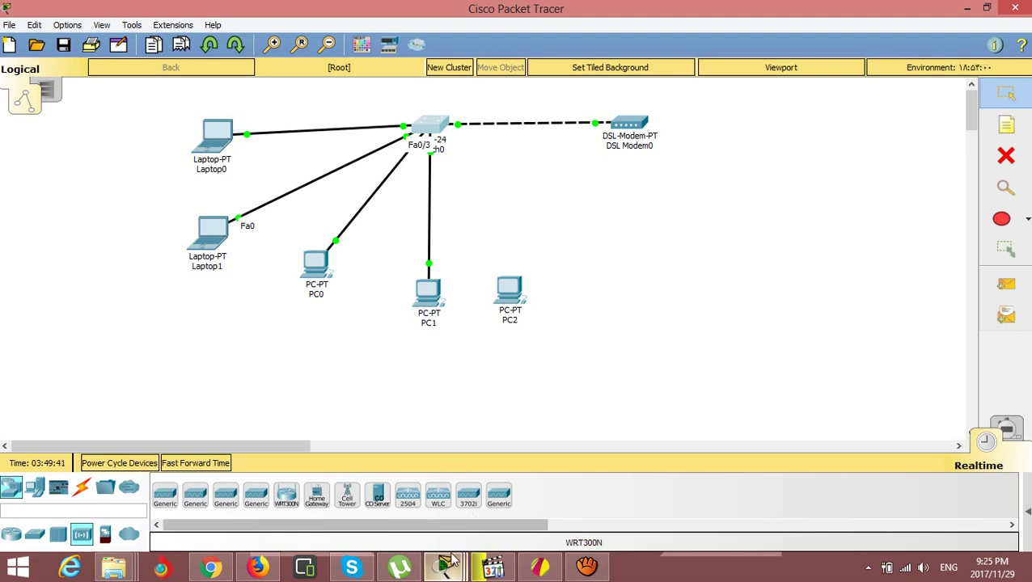
mouse_move(445, 566)
left_click(411, 507)
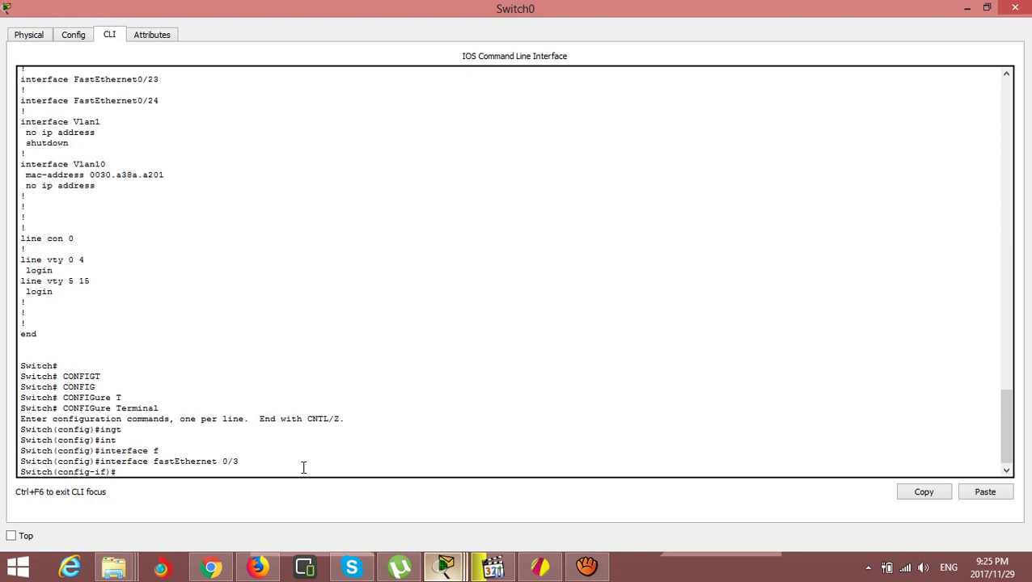
- List the available switchport options, and enable port security on FastEthernet0/3 with switchport port-security
type("sw")
key("Tab")
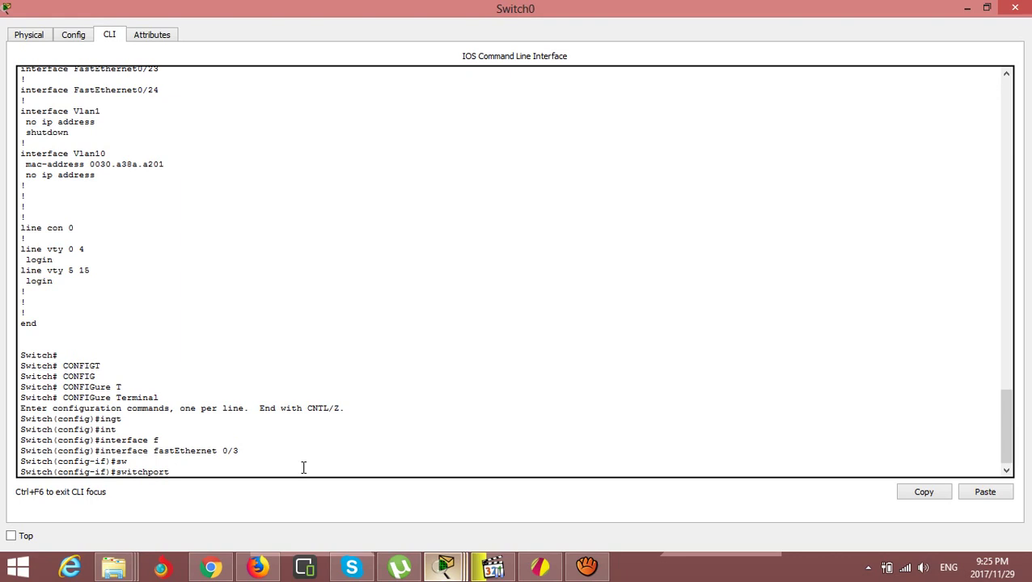
type("?")
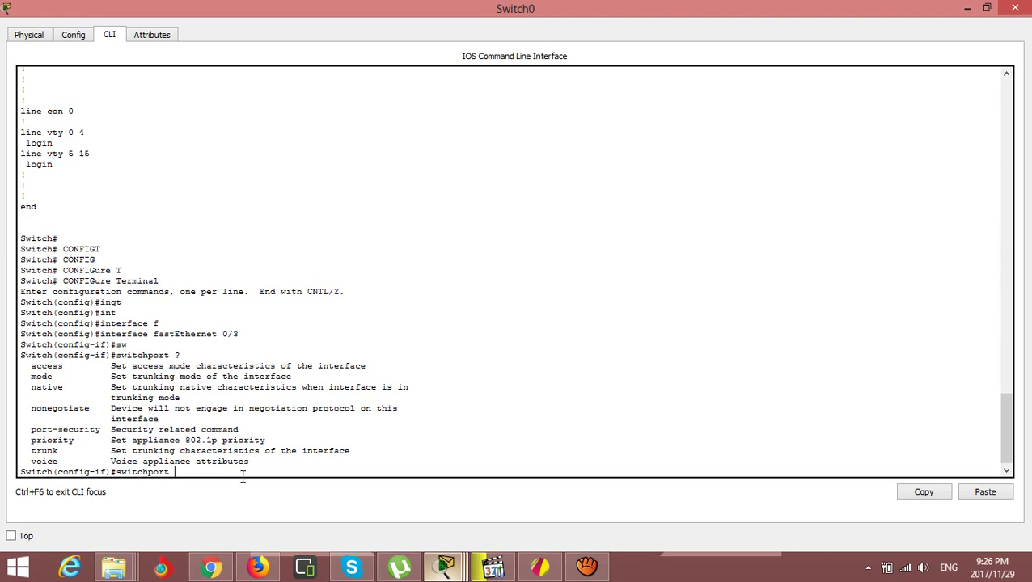
type("po")
key("Tab")
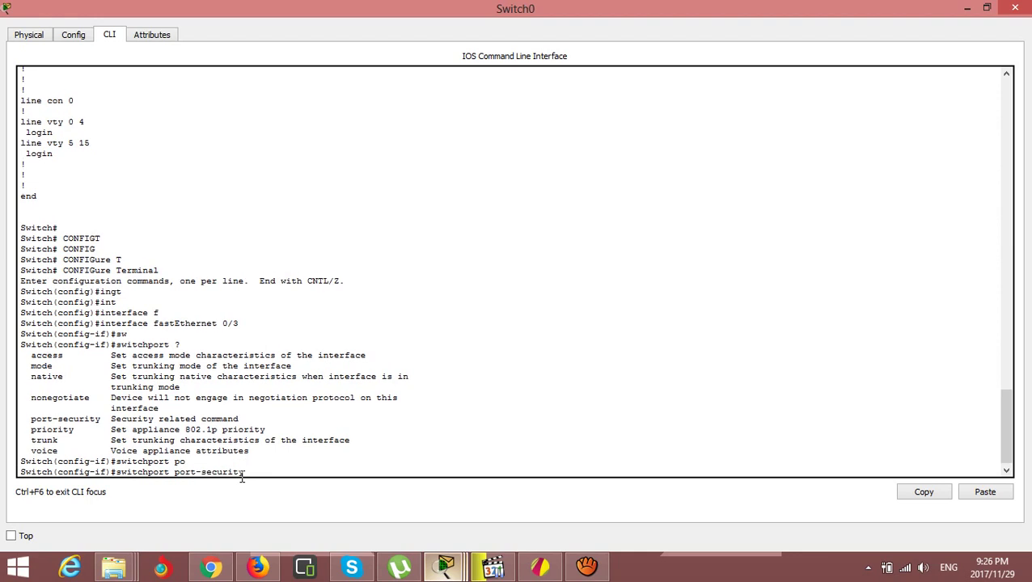
key("Return")
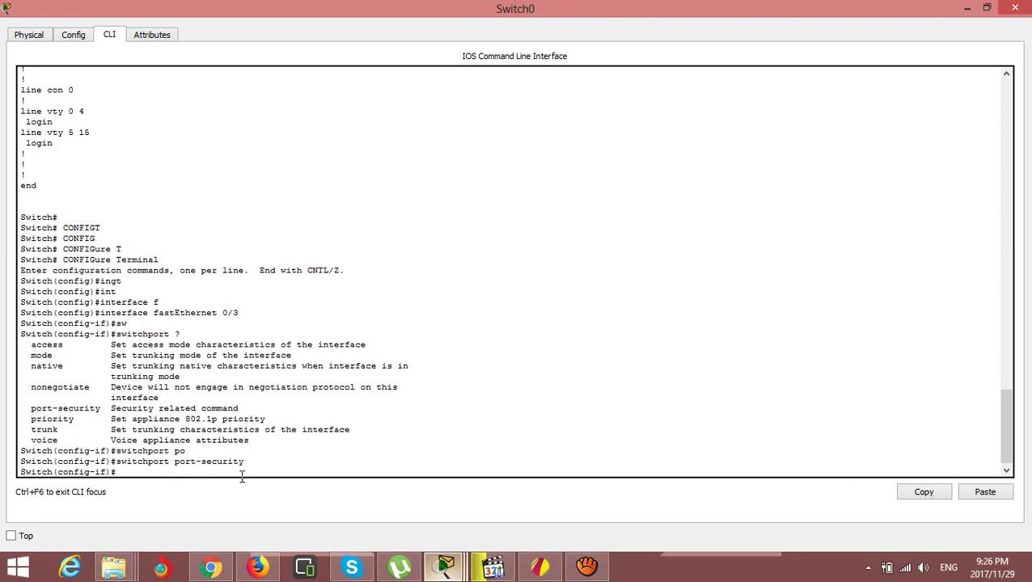
- Limit FastEthernet0/3 to one secure address with switchport port-security maximum 1
type("sw")
key("Tab")
type("por")
key("Tab")
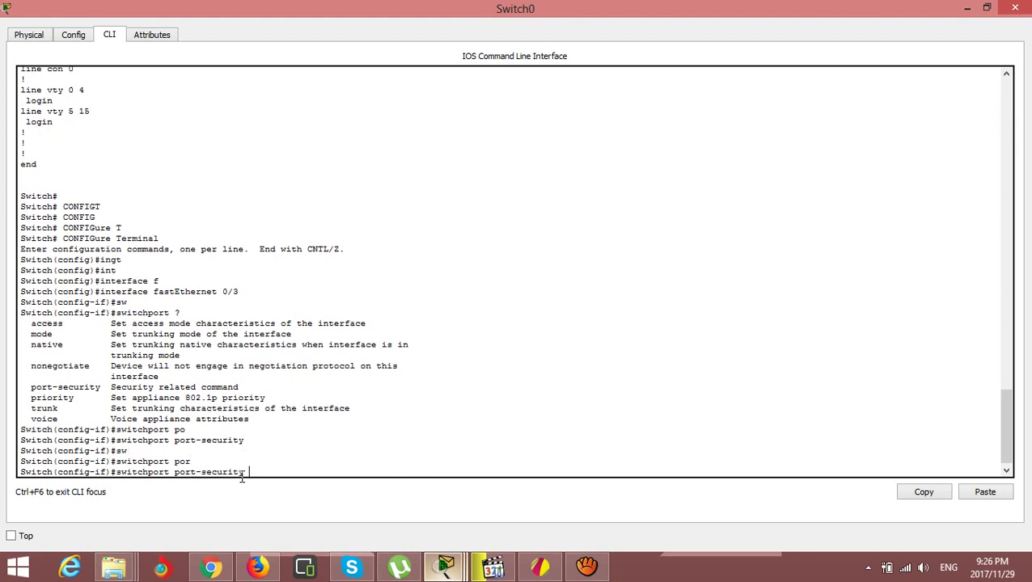
type("mx")
key("Tab")
key("BackSpace")
type("ax")
key("Tab")
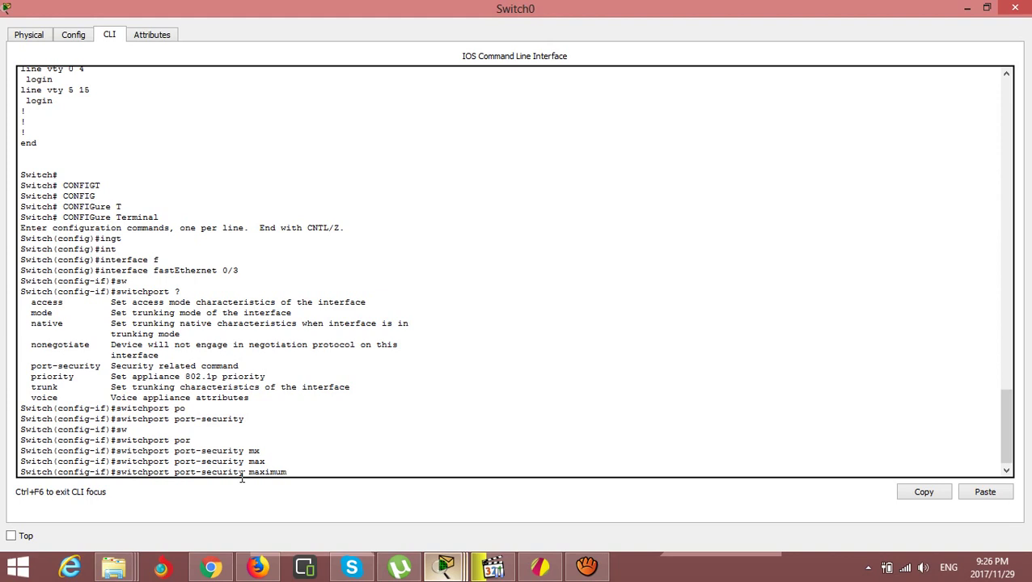
type("1")
key("Return")
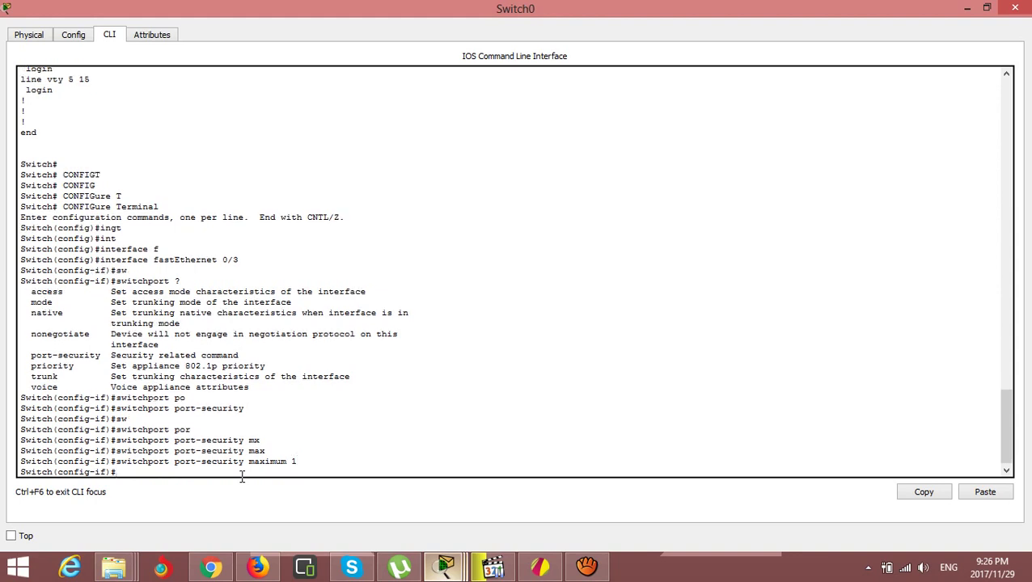
- Begin the switchport port-security mac-address command for FastEthernet0/3, leaving the address blank
type("sw")
key("Tab")
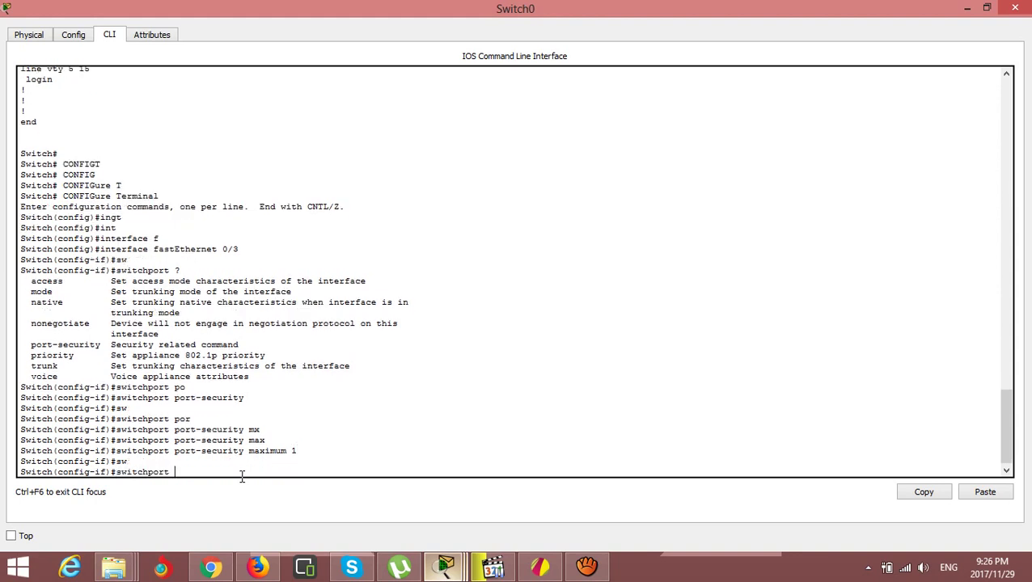
type("por")
key("Tab")
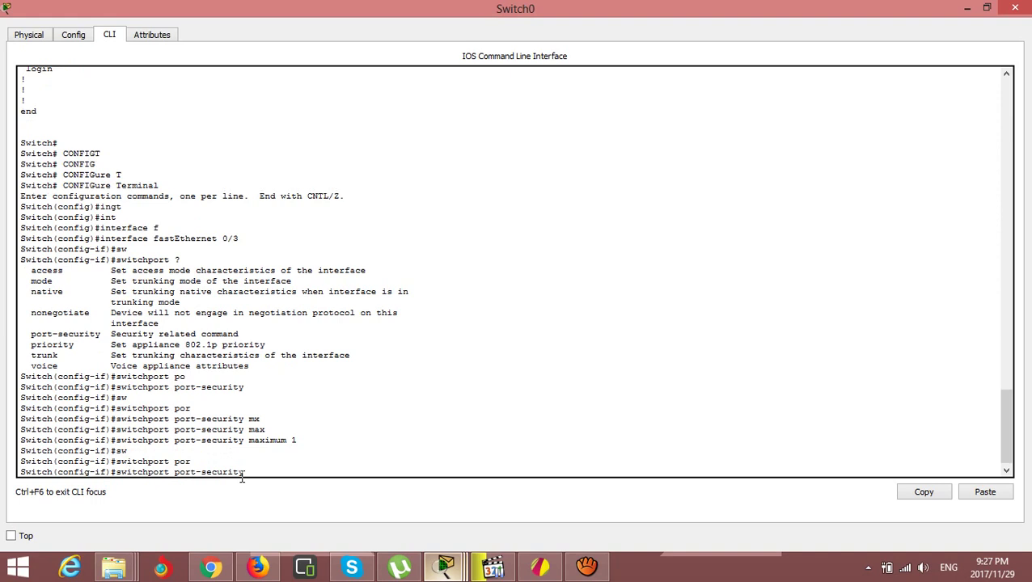
type("mac")
key("Tab")
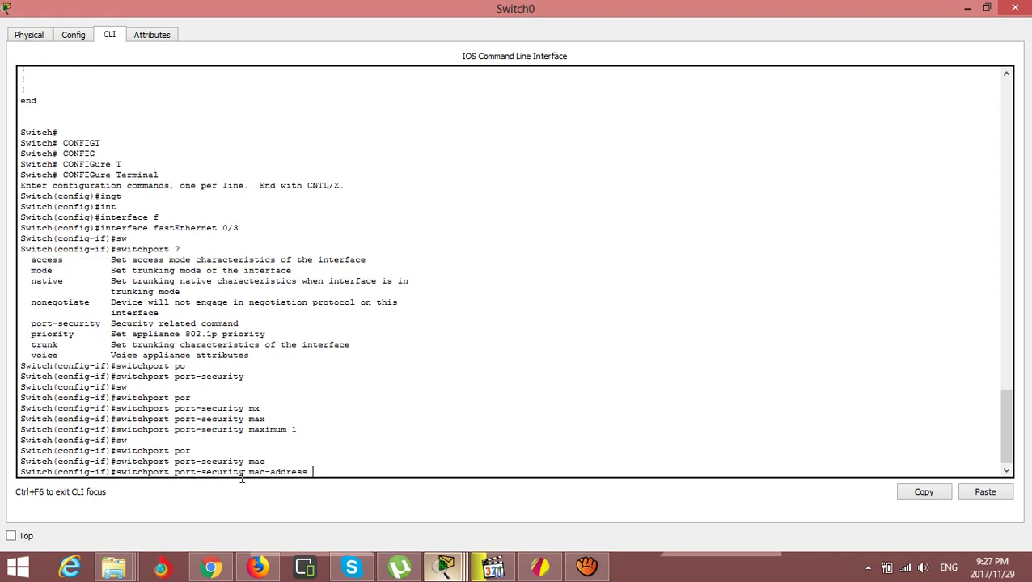
- Minimize Switch0, copy the MAC address from Laptop1's FastEthernet0 settings, and minimize the Laptop1 window
left_click(967, 9)
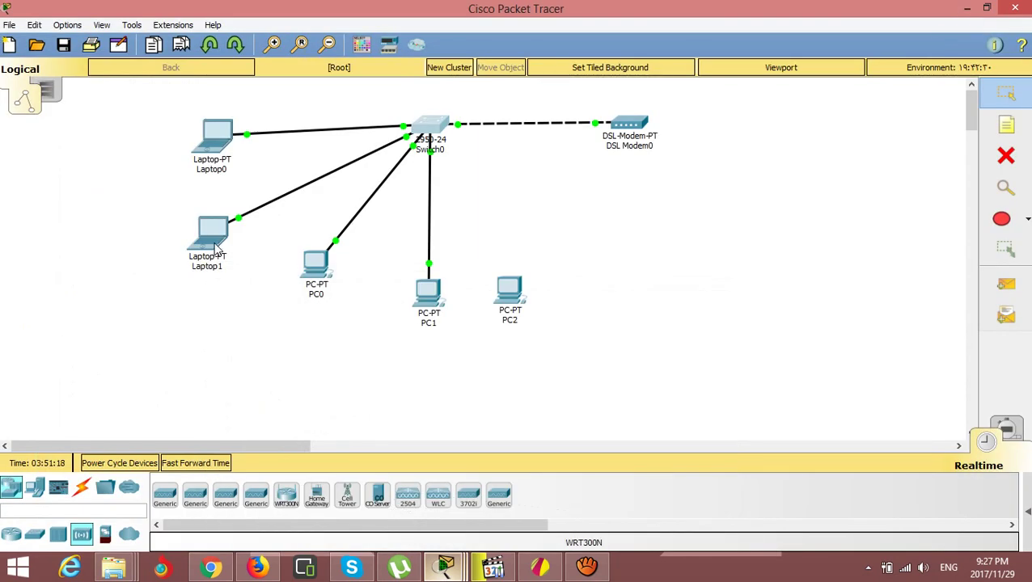
left_click(215, 243)
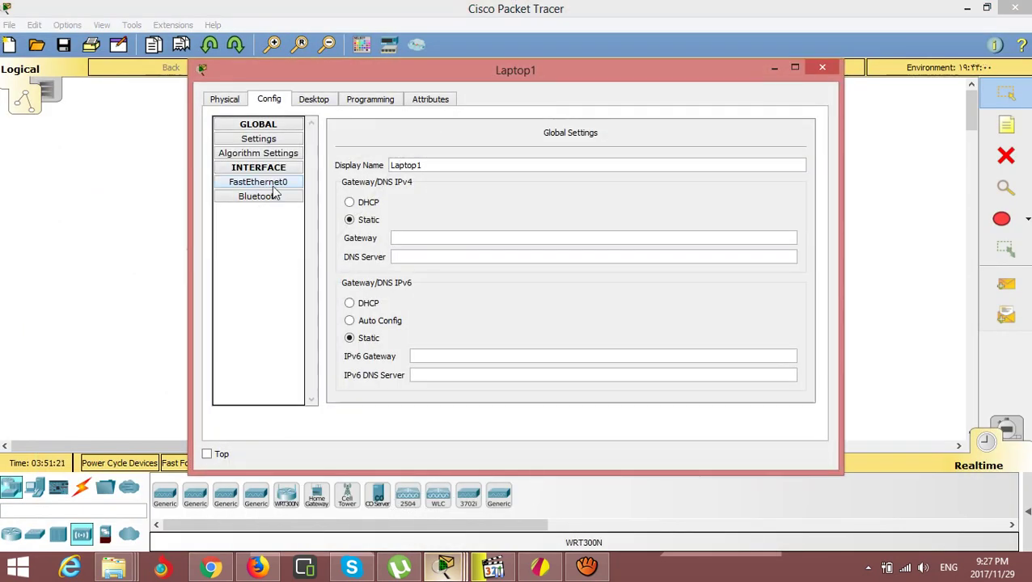
left_click(271, 182)
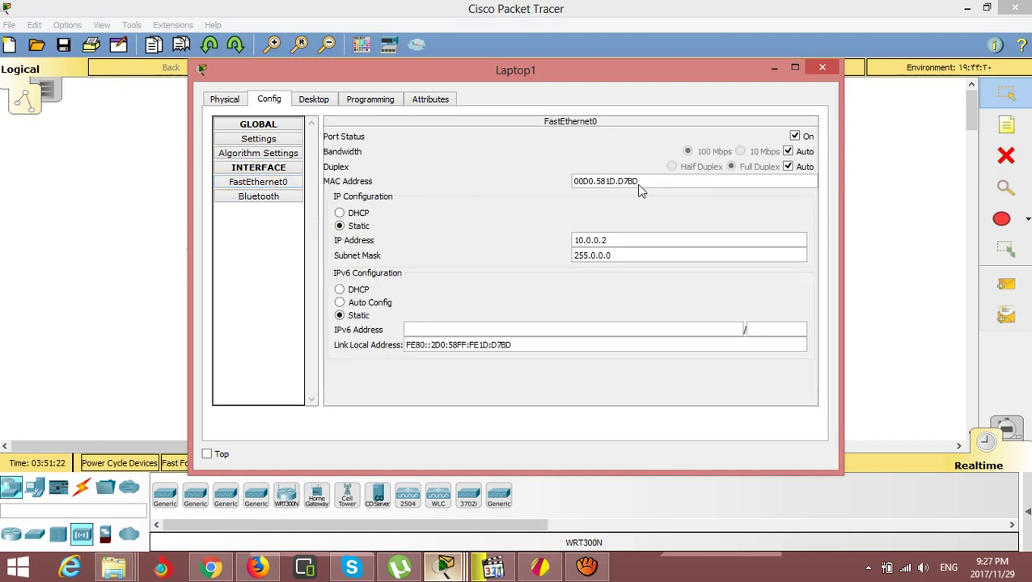
left_click_drag(633, 181, 639, 181)
key("shift+Left")
key("shift+Left")
key("shift+Left")
key("shift+Left")
key("shift+Left")
key("shift+Left")
key("shift+Left")
key("shift+Left")
key("shift+Left")
key("shift+Left")
key("shift+Left")
key("shift+Left")
key("shift+Left")
key("ctrl+c")
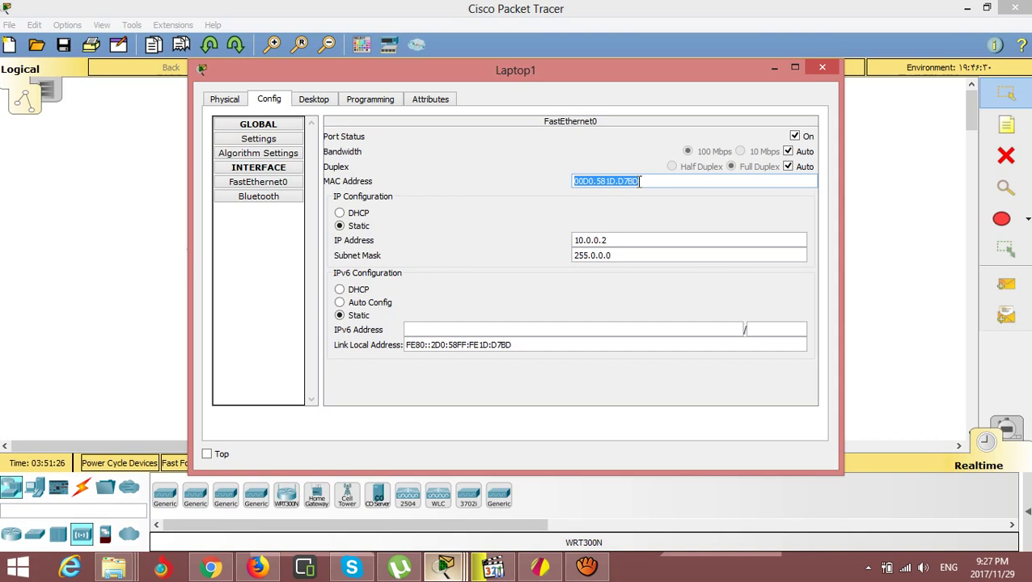
left_click(780, 66)
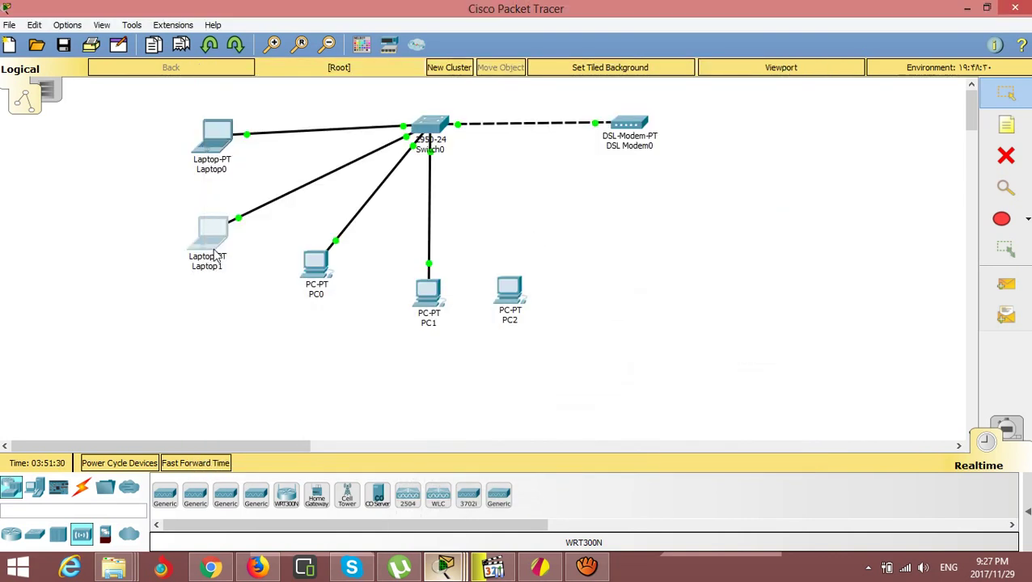
- Complete the pending port-security command on Switch0 with the copied MAC address 00D0.581D.D7BD and run it
mouse_move(216, 256)
left_click(429, 113)
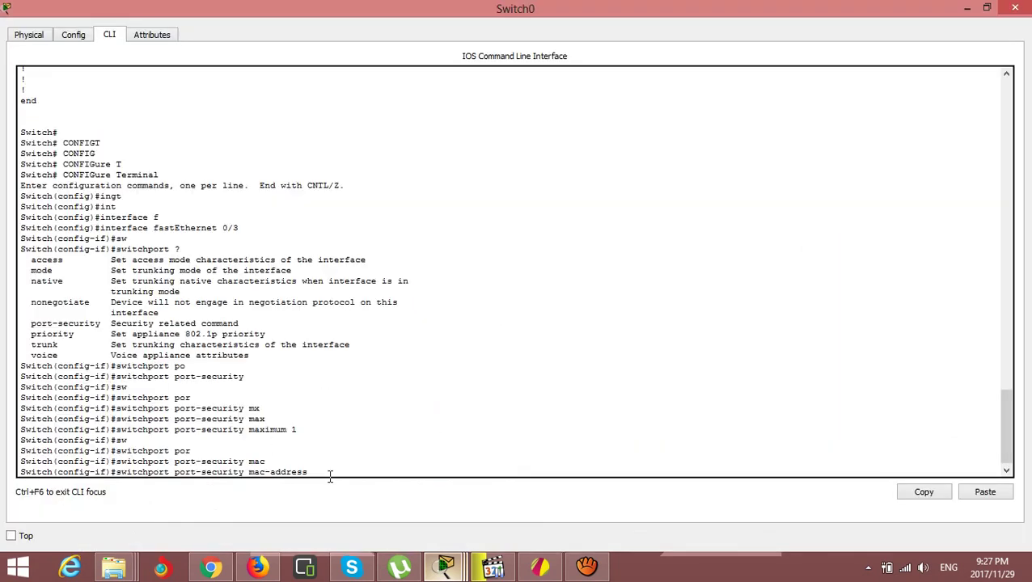
left_click(975, 492)
key("Return")
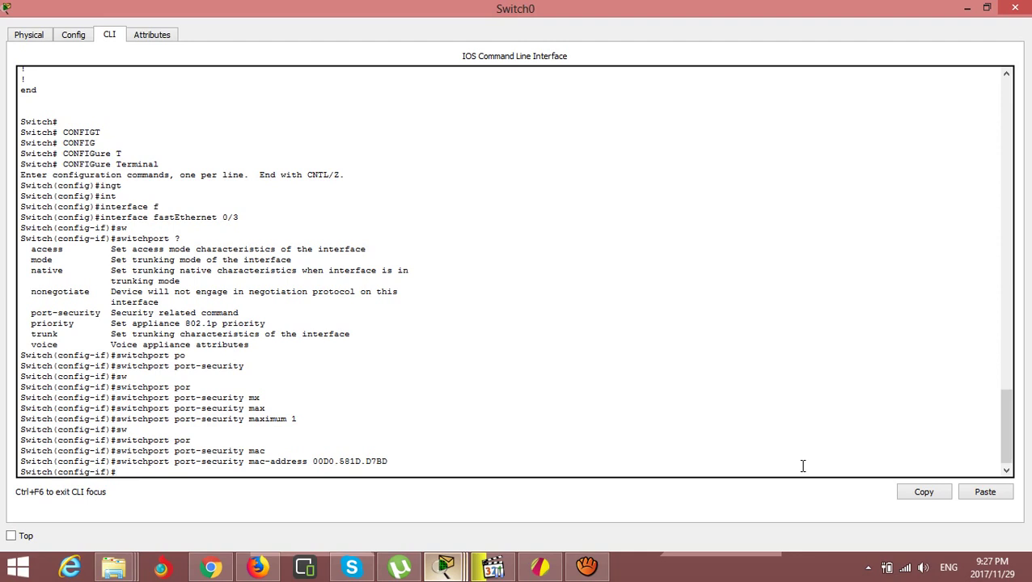
- Show the running configuration with do sh ru, and review the port-security entries of interface FastEthernet0/3
type("do sh ru")
key("Return")
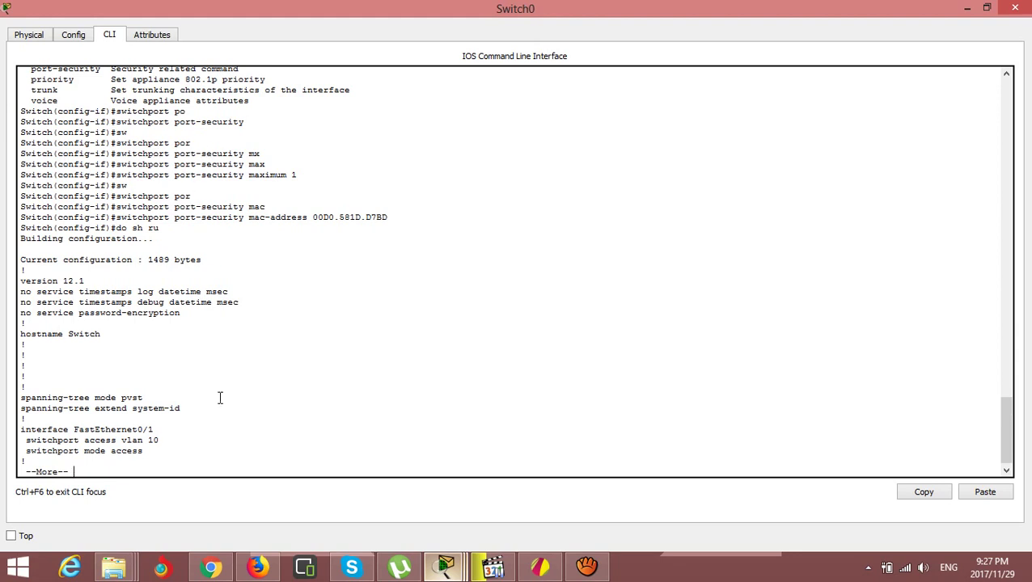
key("space")
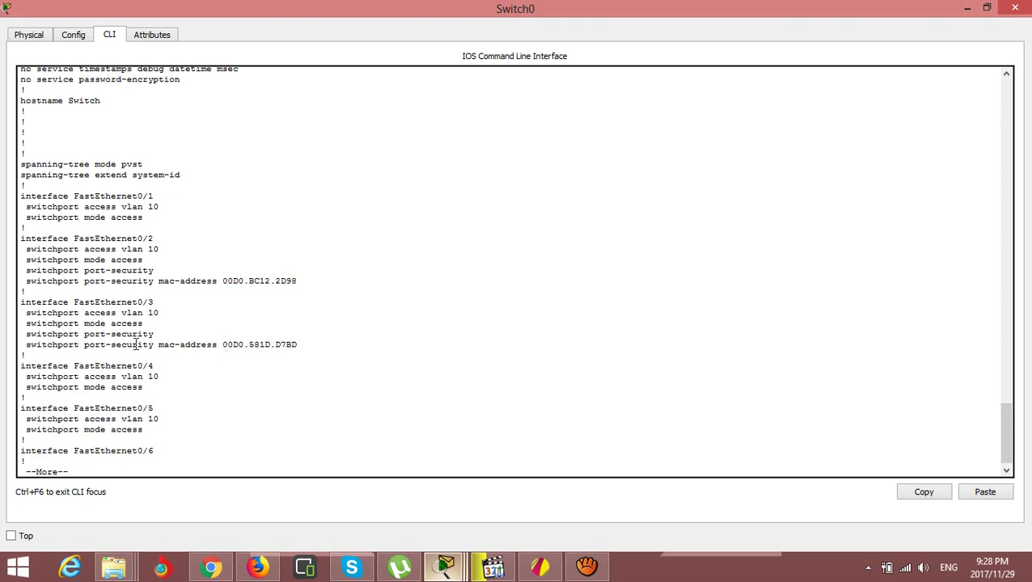
- Minimize Switch0 and ping 10.0.0.2 from PC1's command prompt
left_click(967, 8)
left_click(431, 296)
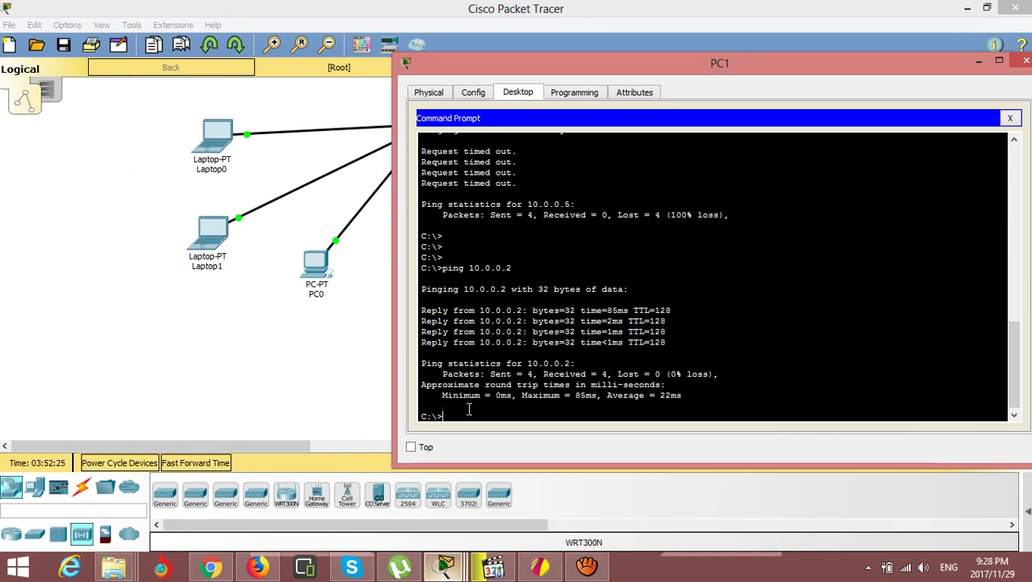
type("ping 10.0.0.2")
key("Return")
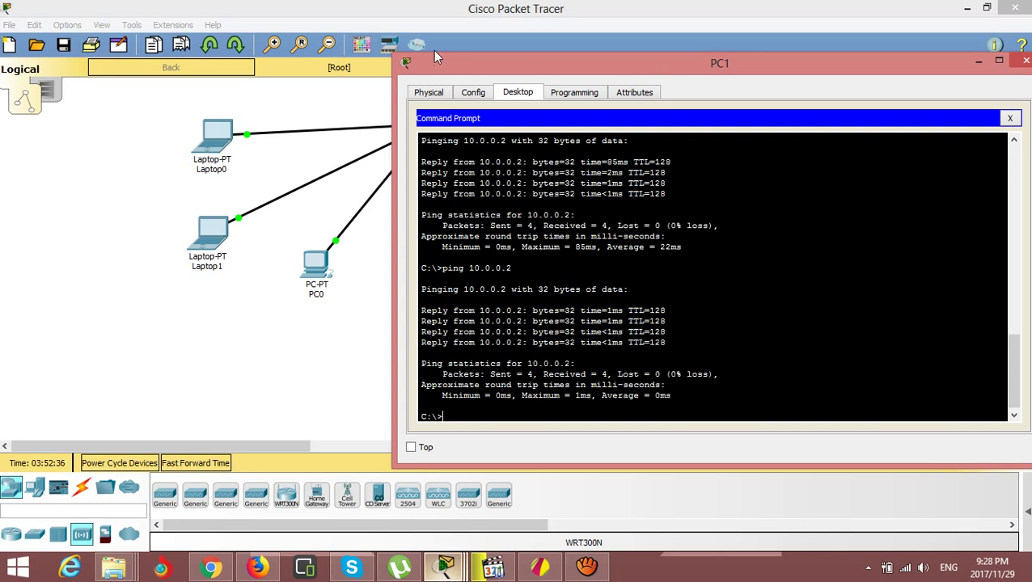
- Narrow the PC1 window to uncover the topology, and move the Laptop1 end of its Switch0 cable to PC2's FastEthernet0 port
left_click_drag(391, 55, 555, 23)
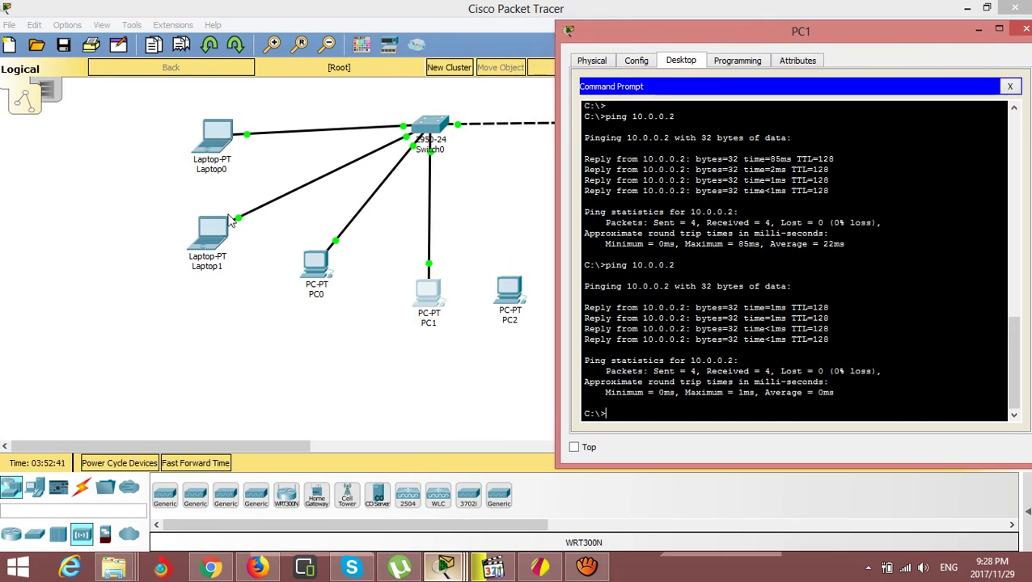
left_click(236, 223)
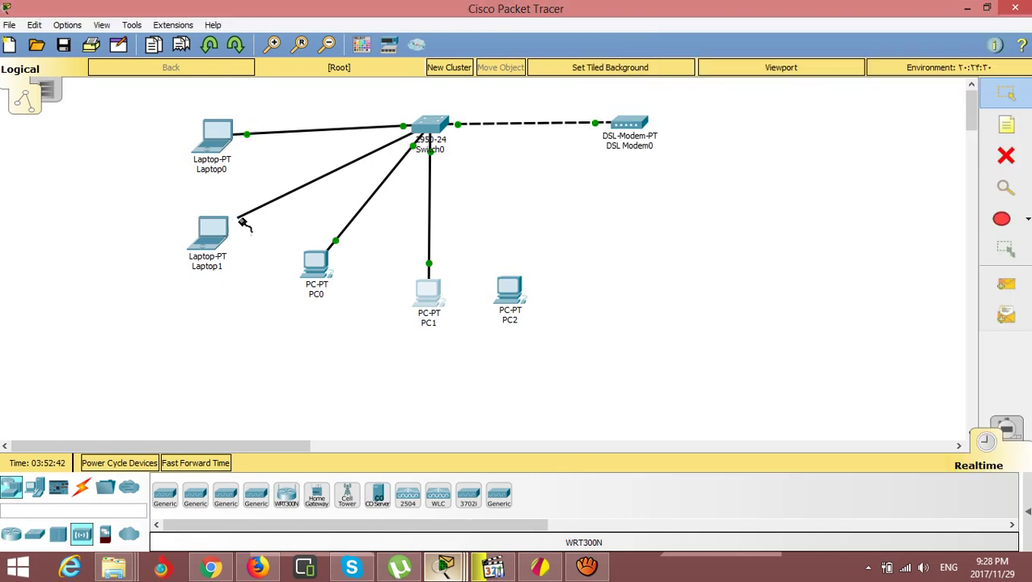
left_click(505, 290)
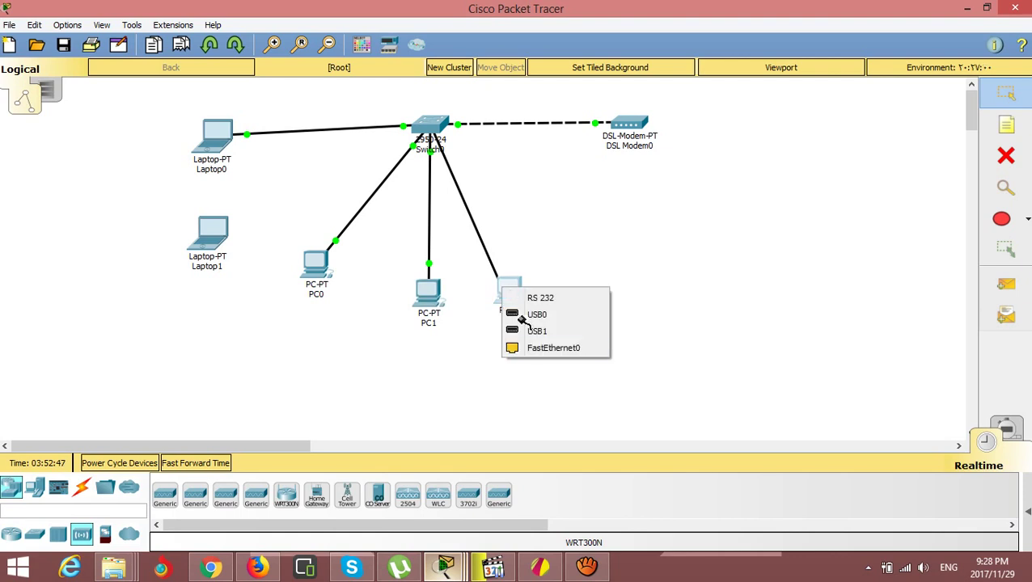
left_click(553, 348)
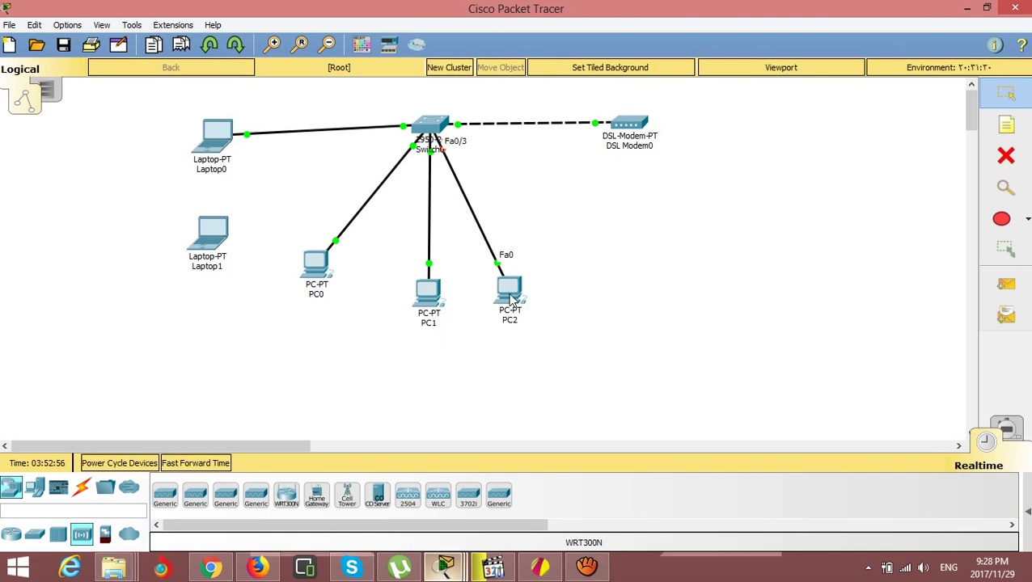
- Check the addresses of the connected devices, open PC0's command prompt, and arrange its window beside the topology
mouse_move(513, 299)
mouse_move(430, 130)
mouse_move(227, 229)
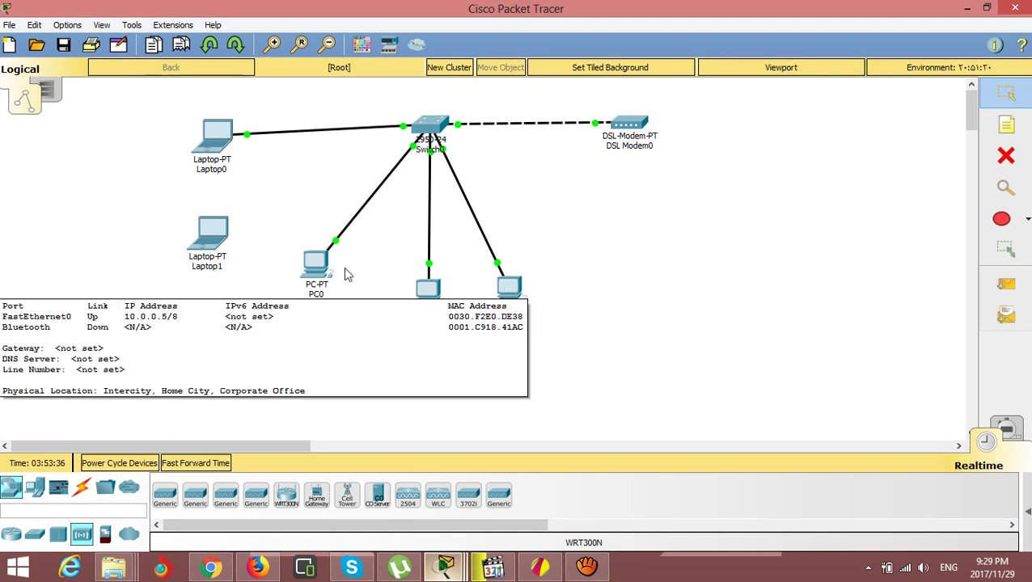
left_click(317, 267)
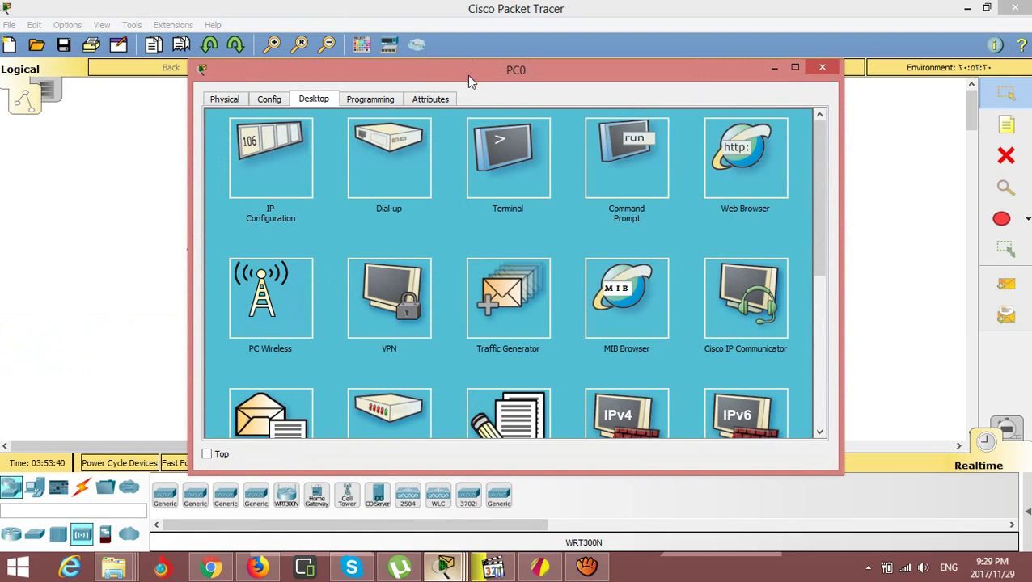
left_click_drag(467, 75, 418, 331)
left_click(584, 408)
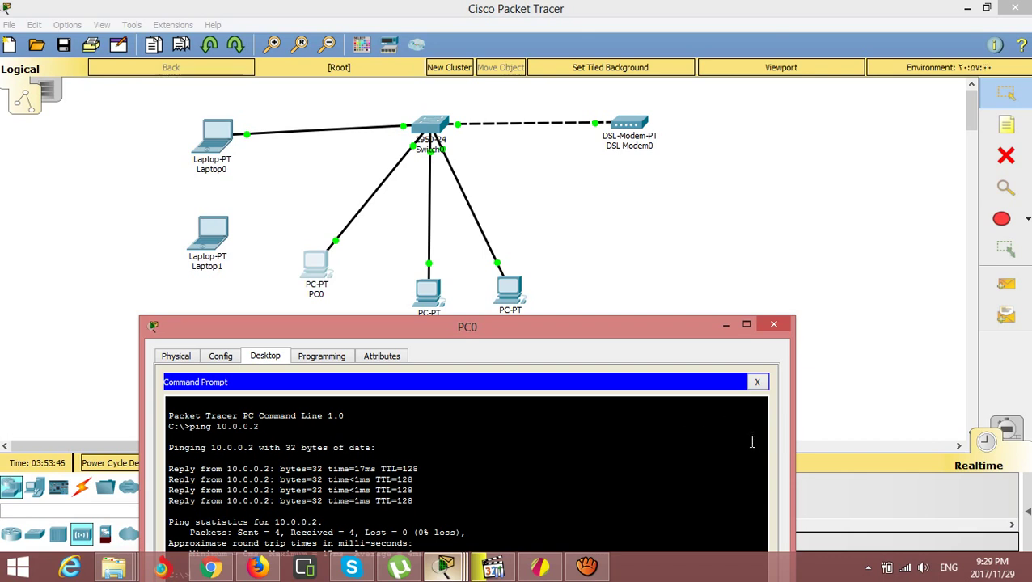
left_click_drag(635, 325, 867, 27)
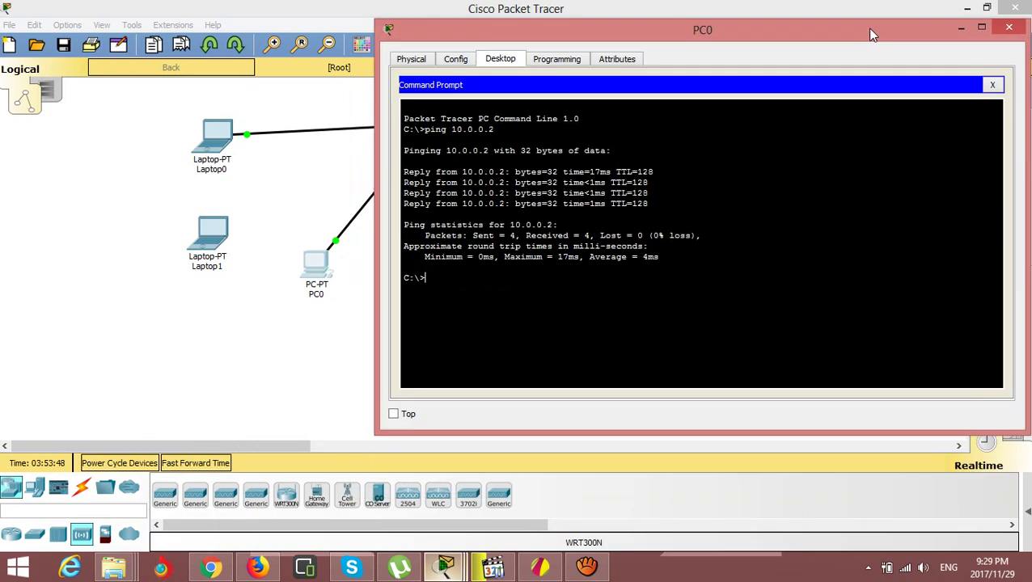
left_click_drag(376, 89, 572, 125)
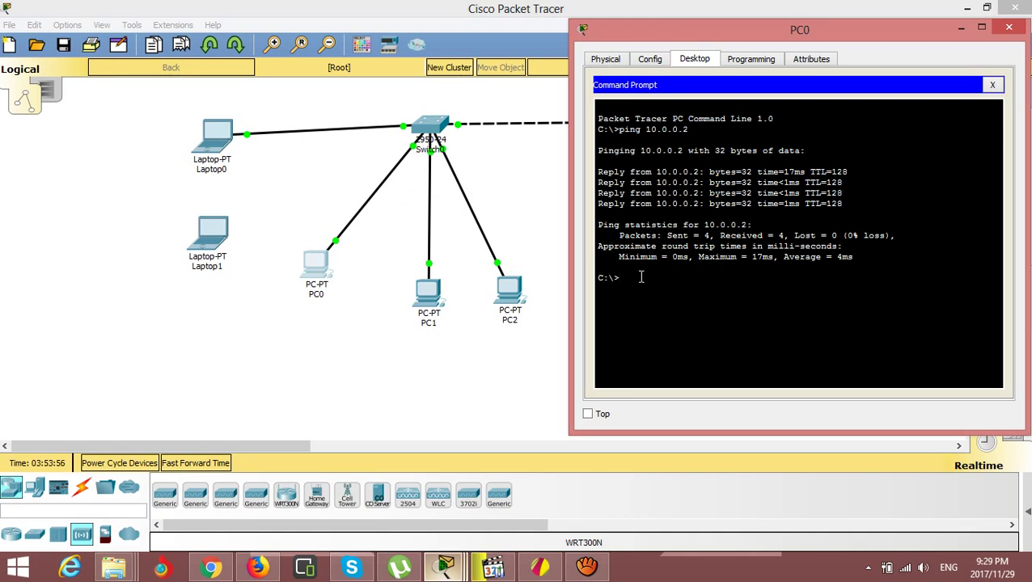
- Ping 10.0.0.5 from PC0's command prompt
type("ping")
type(" 10.")
type("00")
type(".0.5")
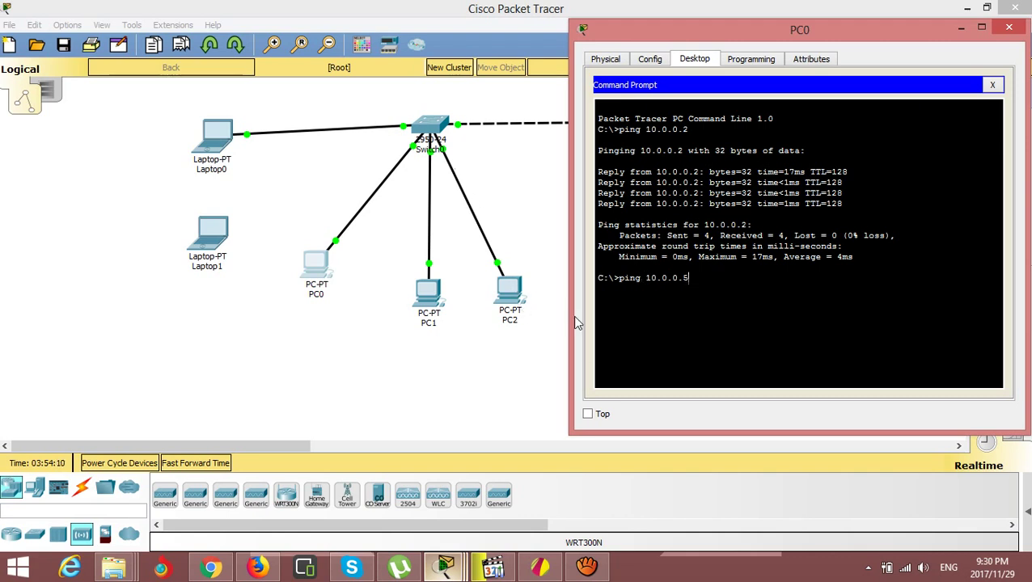
key("Return")
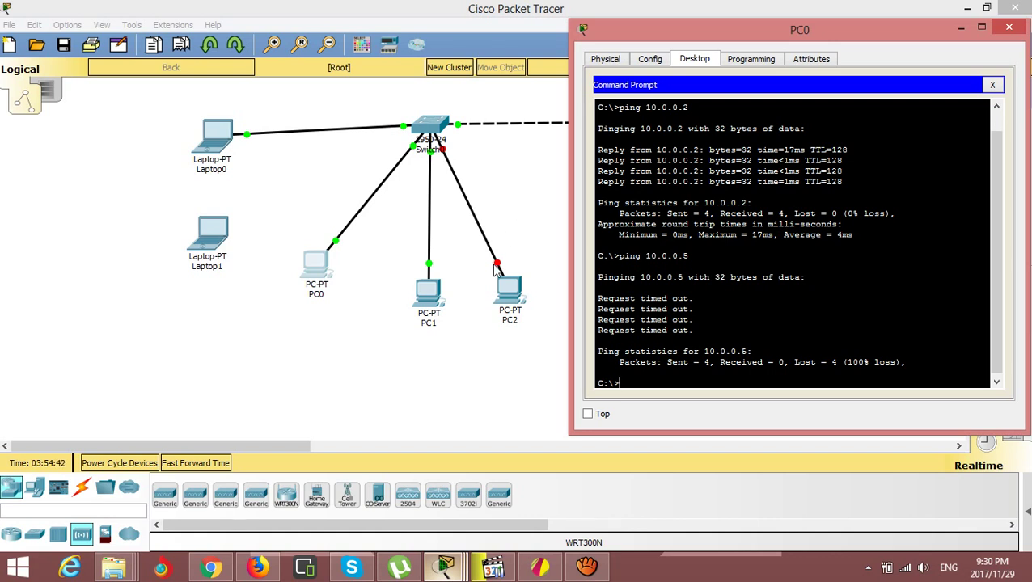
- Move the PC2 end of the Switch0 cable back to Laptop1's FastEthernet0 port
left_click_drag(496, 270, 240, 234)
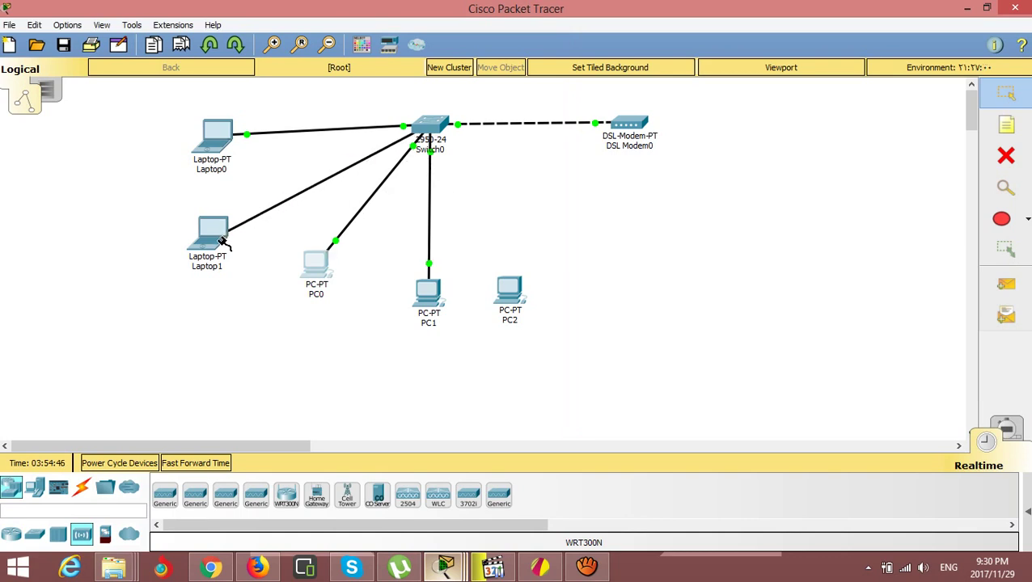
left_click(223, 241)
left_click(261, 295)
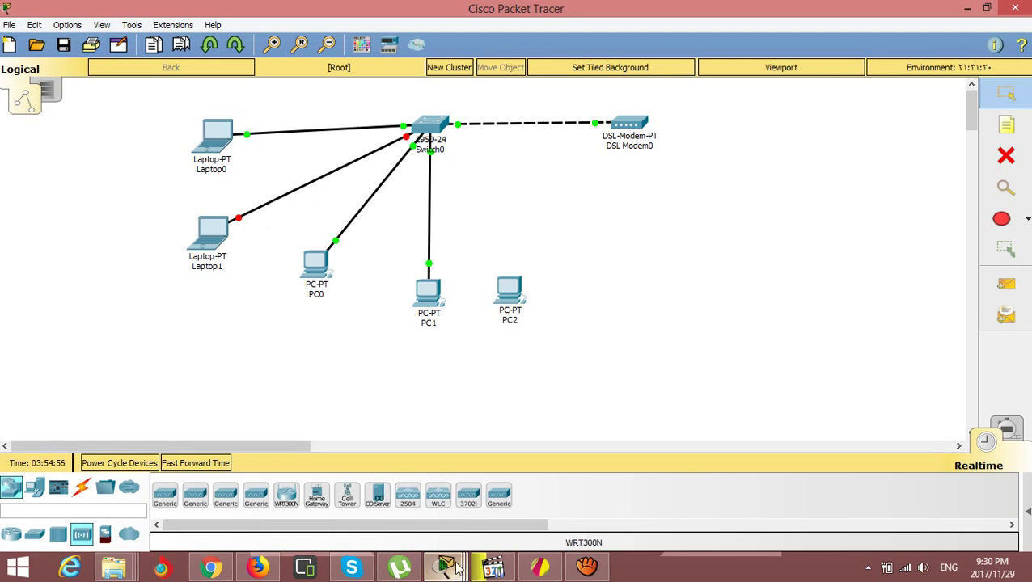
- Open Switch0's command line and page through the rest of the running configuration to return to the interface configuration prompt
left_click(434, 128)
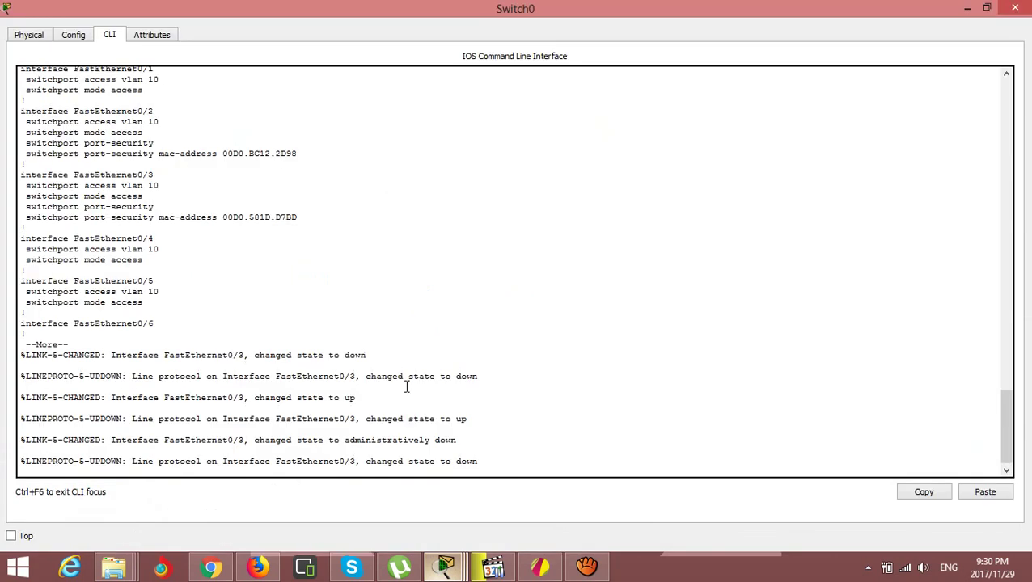
key("Return")
key("Return")
key("Return")
key("Return")
key("Return")
key("Return")
key("Return")
key("Return")
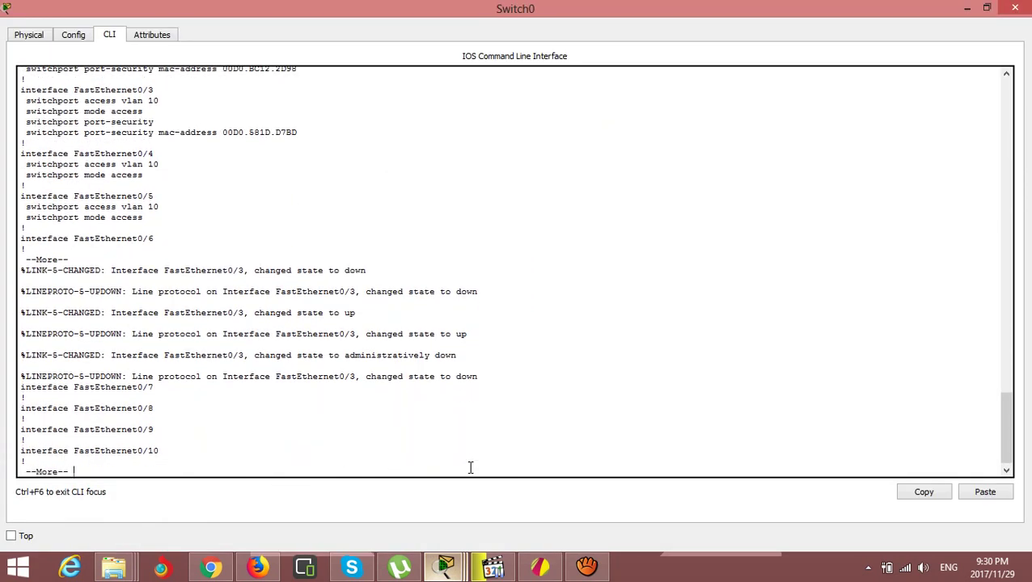
key("space")
key("space")
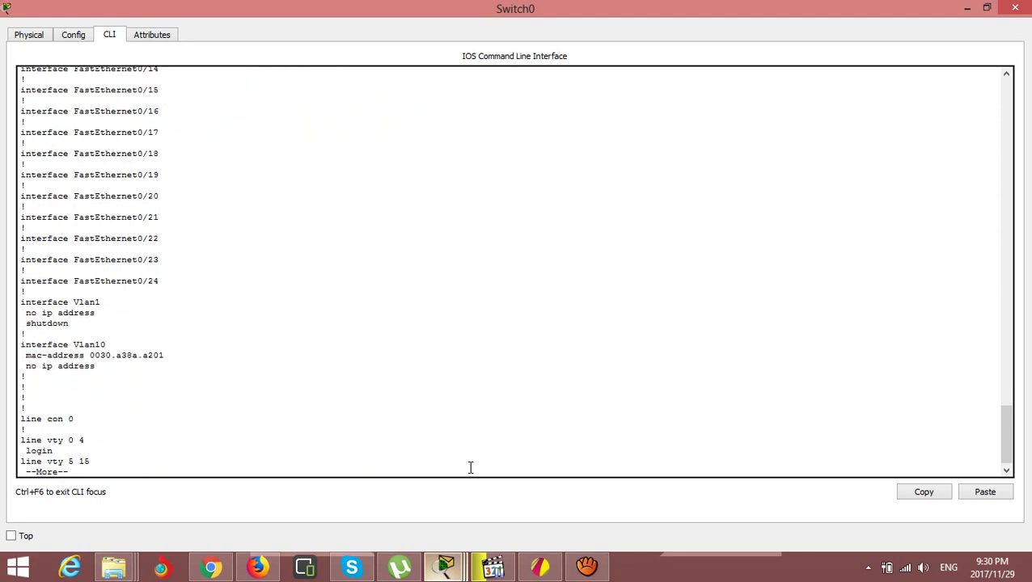
key("space")
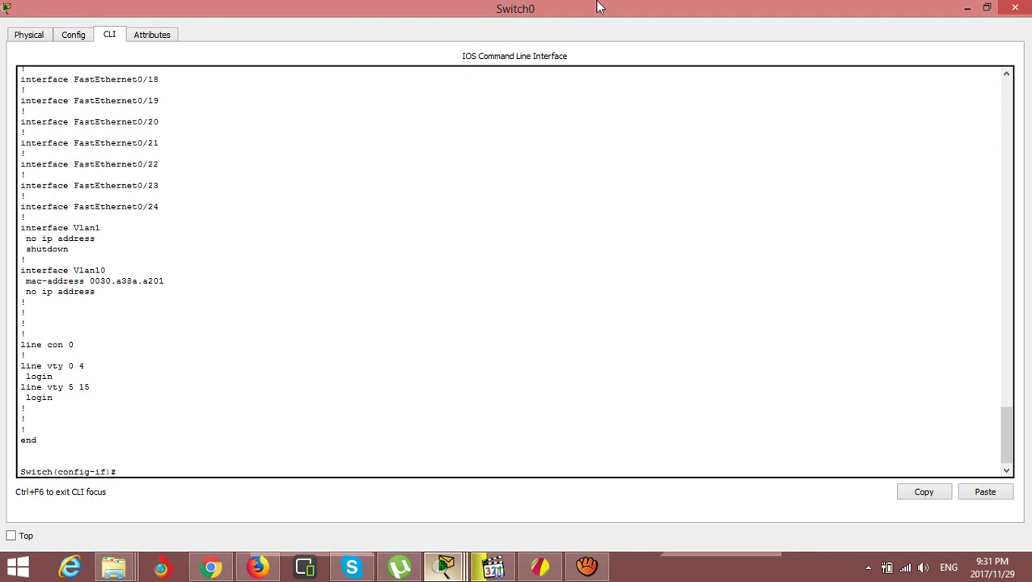
- Restore the Switch0 window to its smaller size and place it beside the topology
left_click(987, 9)
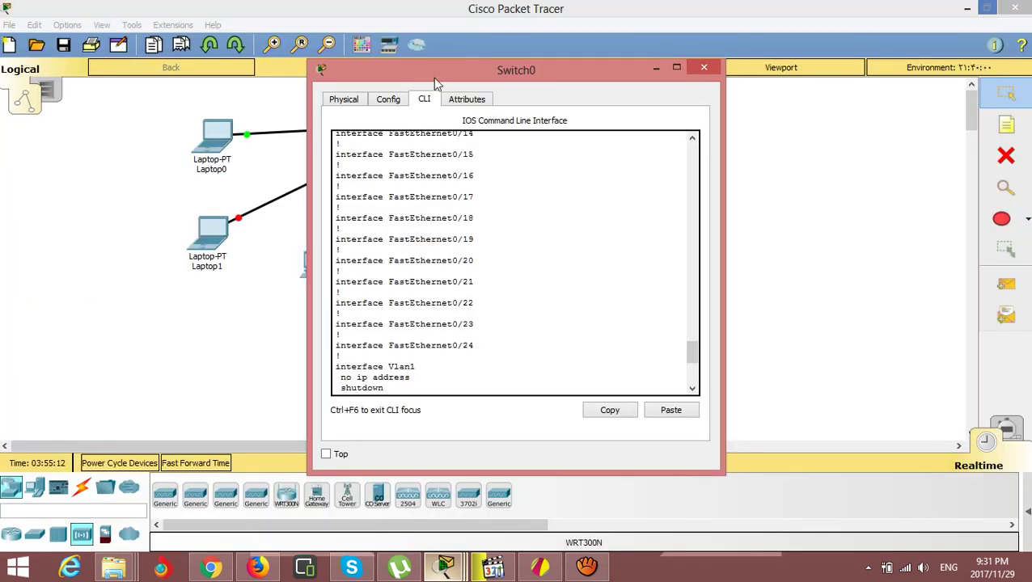
left_click_drag(432, 70, 618, 8)
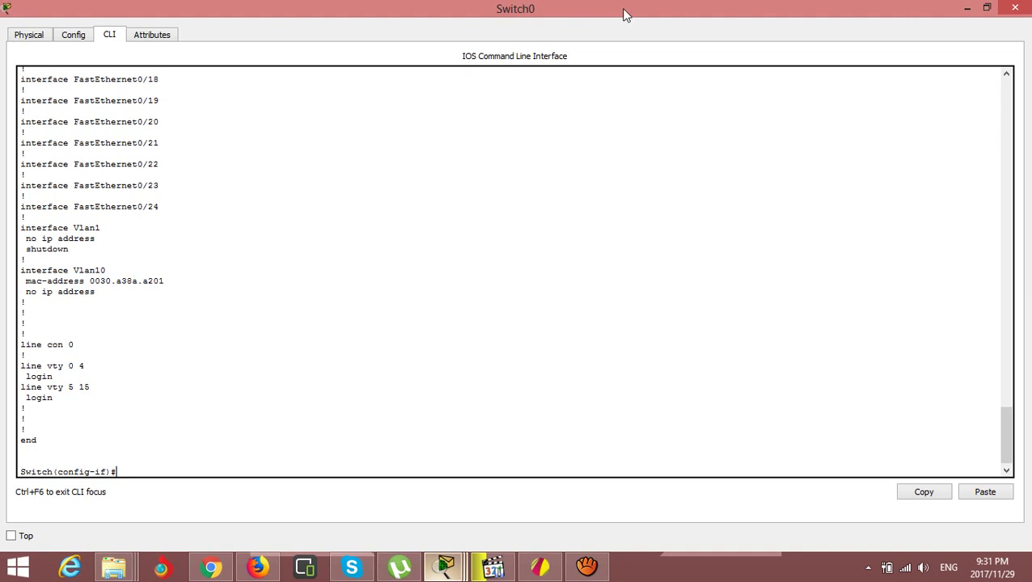
left_click(991, 8)
left_click_drag(557, 74, 833, 68)
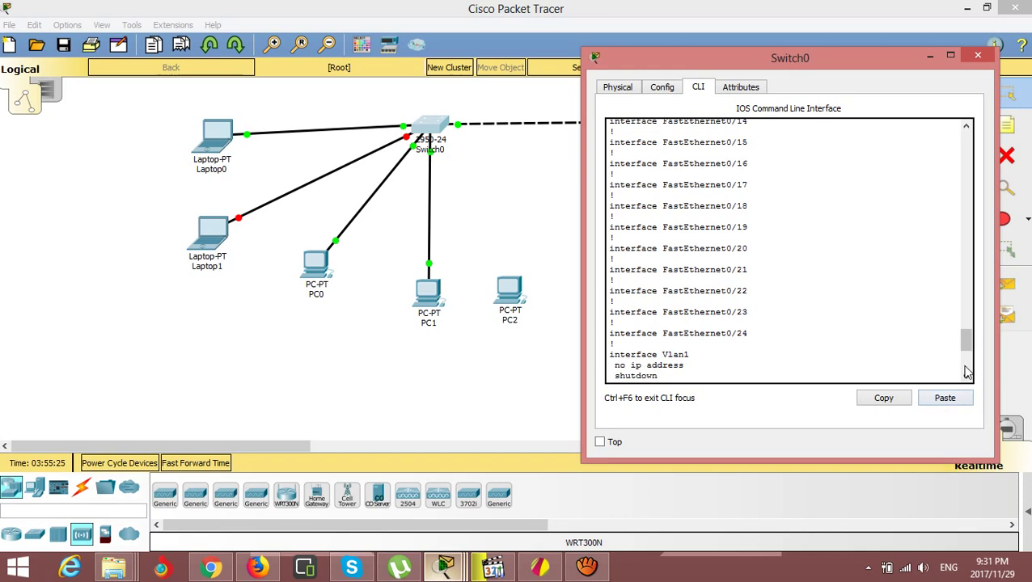
- Re-enable Switch0's FastEthernet0/3 by running shutdown followed by no shutdown
scroll(894, 373, "down", 7)
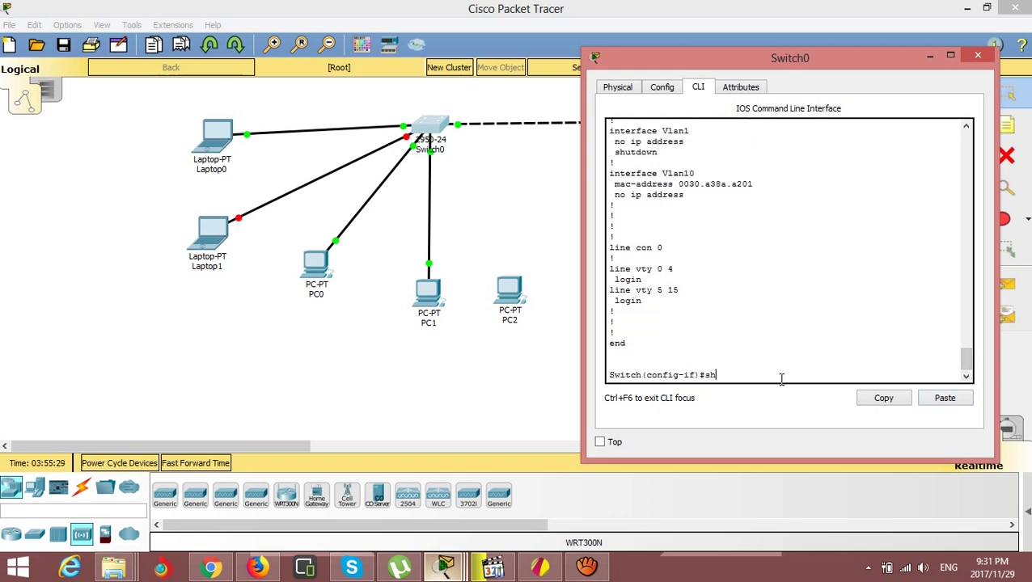
key("Tab")
key("Return")
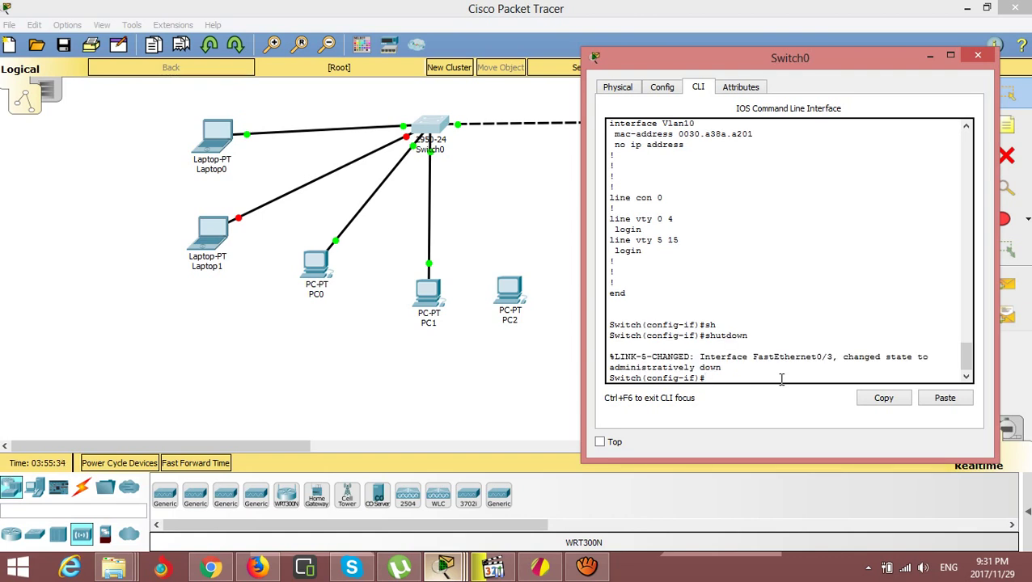
type("no sh")
key("Tab")
key("Return")
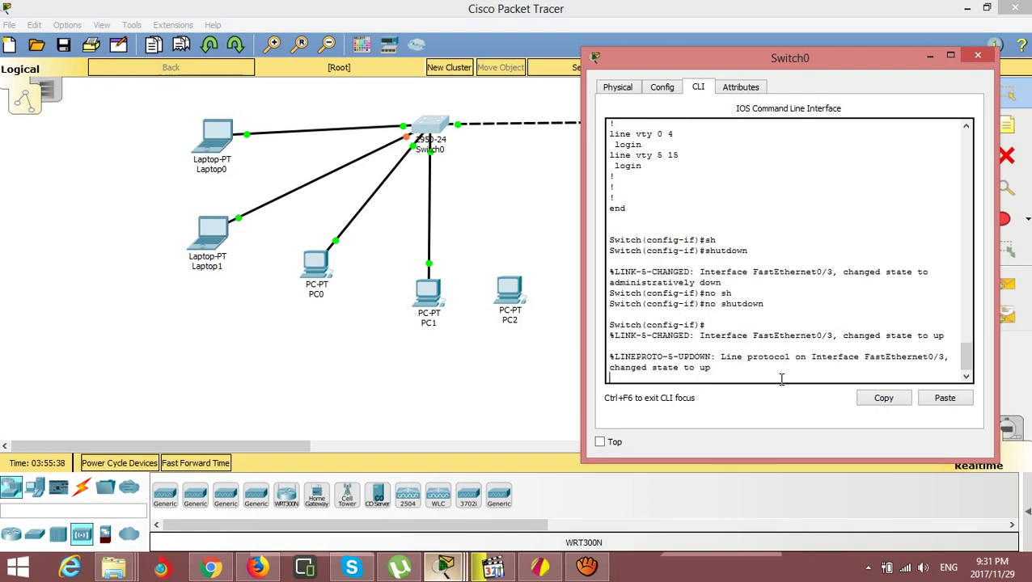